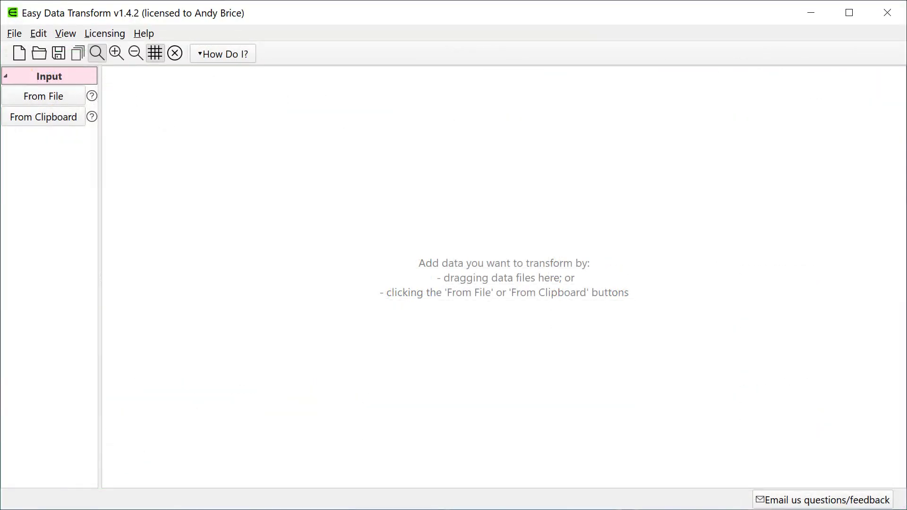
Step: Load the COVID-19-geographic-disbtribution-worldwide spreadsheet as input, keeping the first row as headers
{"action": "left_click_drag", "start_coordinate": [118, 116], "coordinate": [348, 254]}
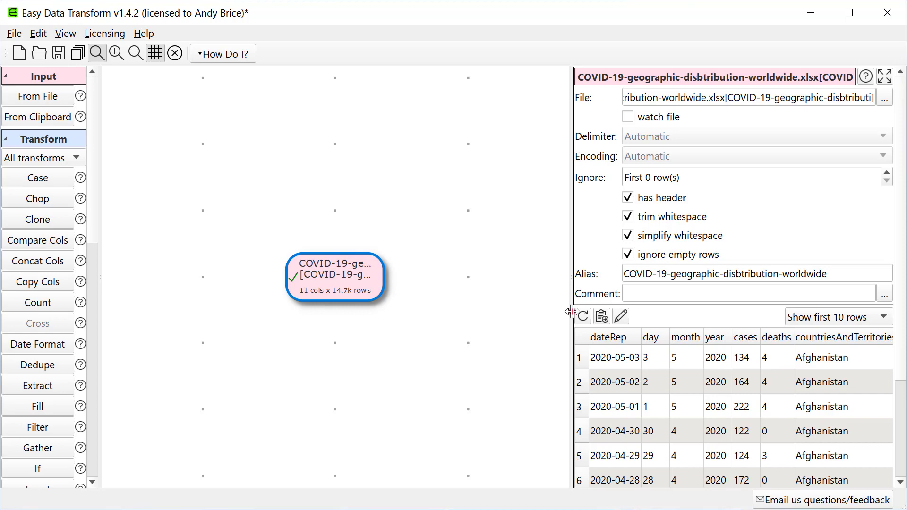
{"action": "left_click_drag", "start_coordinate": [573, 312], "coordinate": [266, 281]}
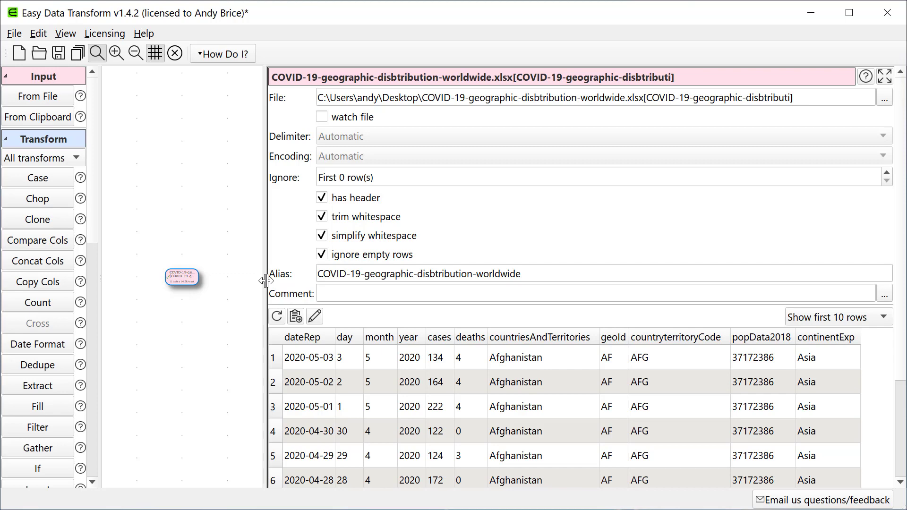
{"action": "left_click", "coordinate": [322, 198]}
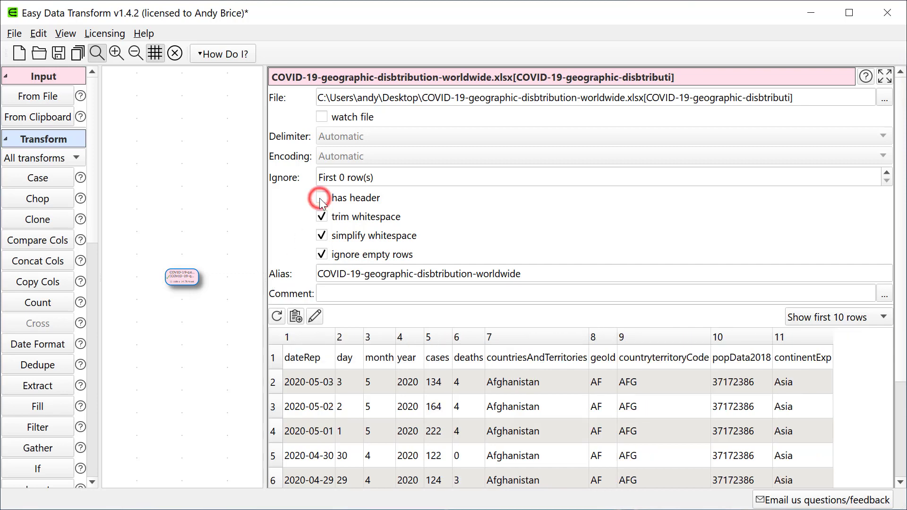
{"action": "left_click", "coordinate": [321, 199]}
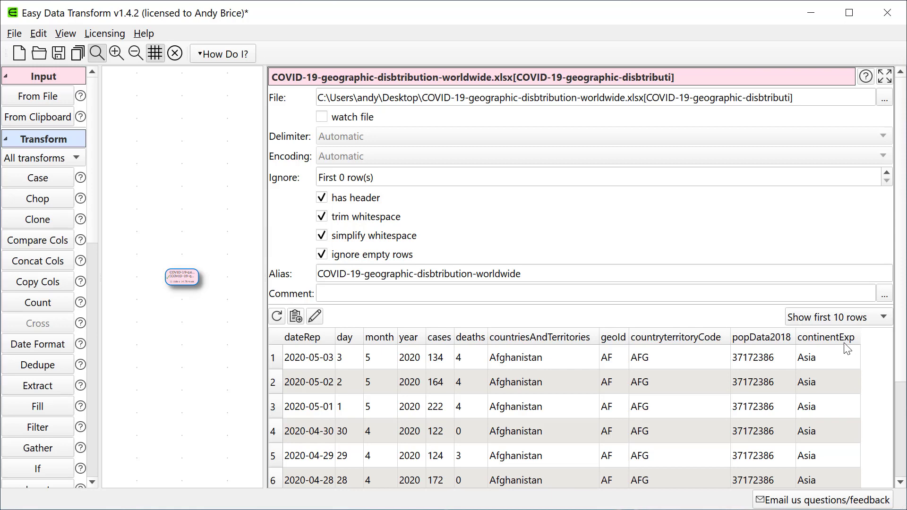
Step: View the Remove Cols help page, then close it
{"action": "left_click_drag", "start_coordinate": [95, 208], "coordinate": [90, 354]}
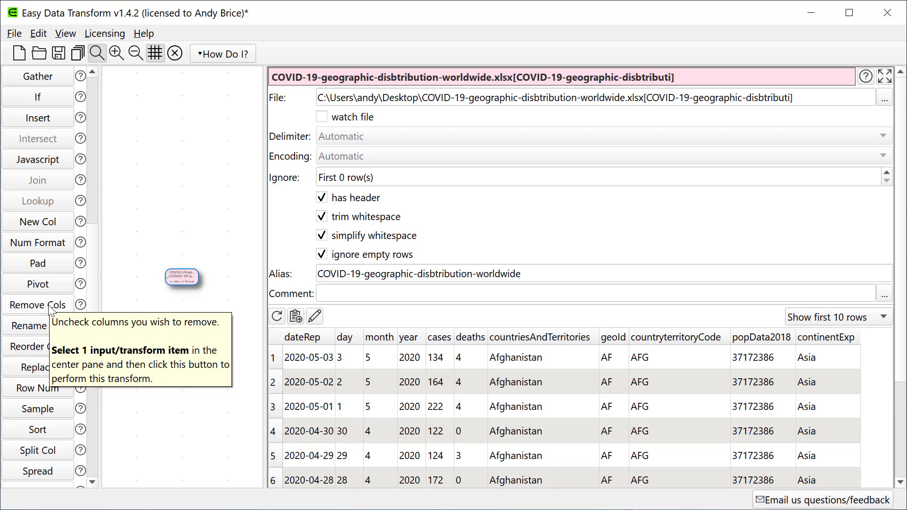
{"action": "left_click", "coordinate": [81, 305]}
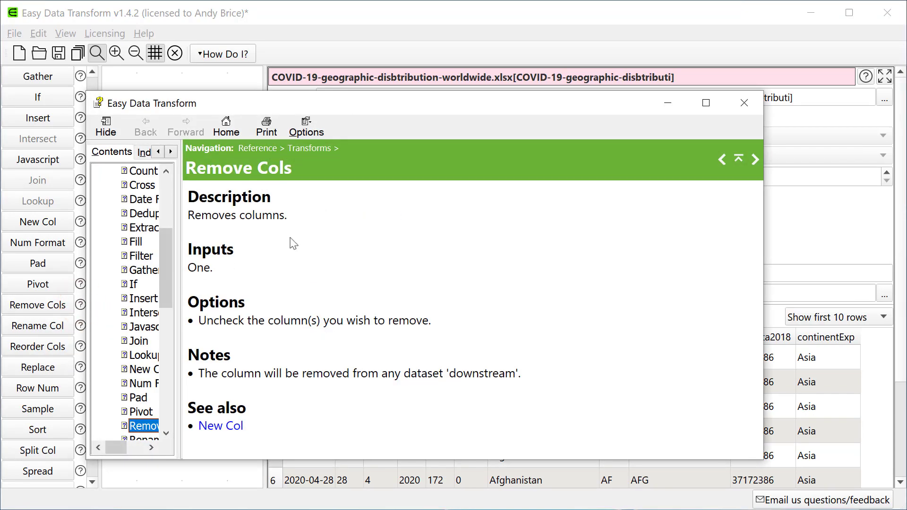
{"action": "left_click", "coordinate": [738, 103]}
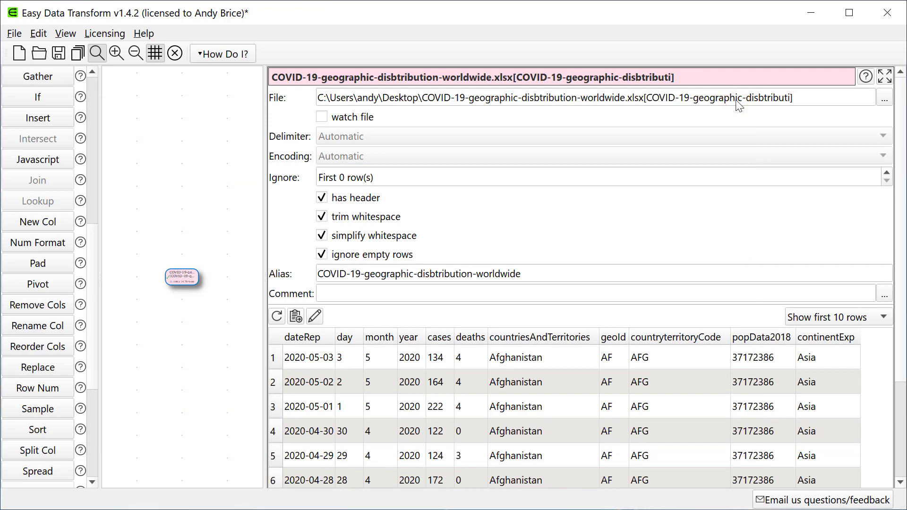
Step: Add Remove Cols keeping dateRep, deaths, countriesAndTerritories and popData2018, followed by a Pivot step
{"action": "left_click", "coordinate": [42, 311]}
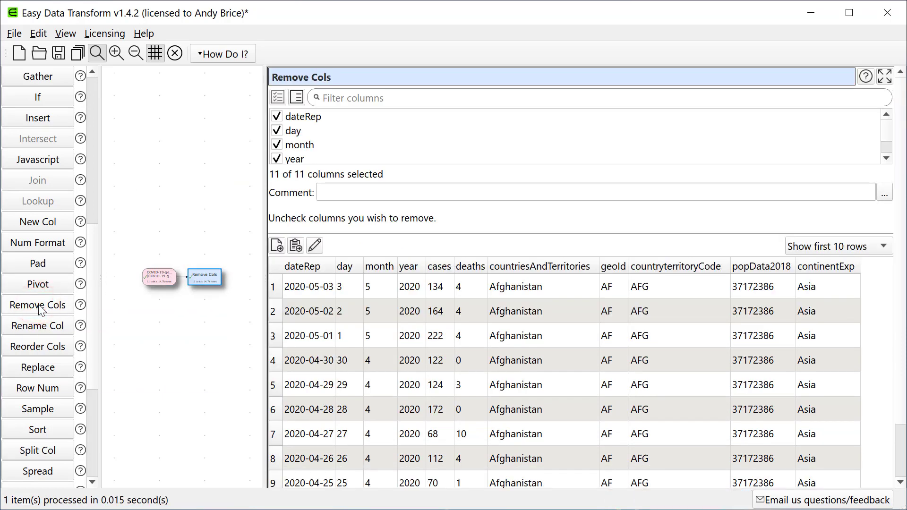
{"action": "left_click_drag", "start_coordinate": [264, 273], "coordinate": [576, 274]}
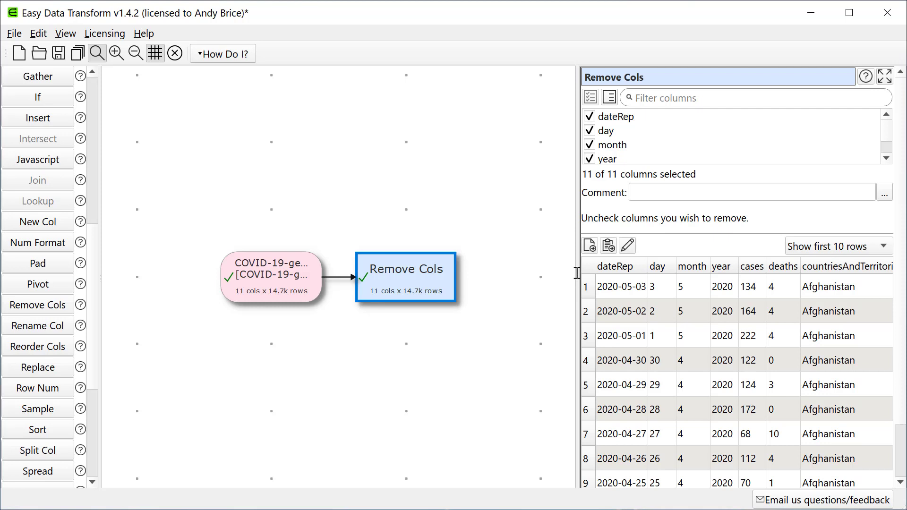
{"action": "left_click", "coordinate": [610, 97]}
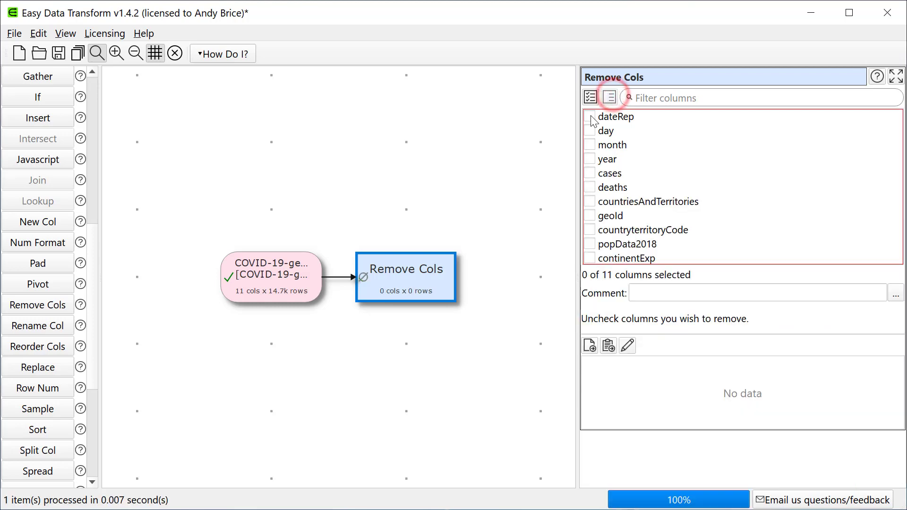
{"action": "left_click", "coordinate": [590, 116]}
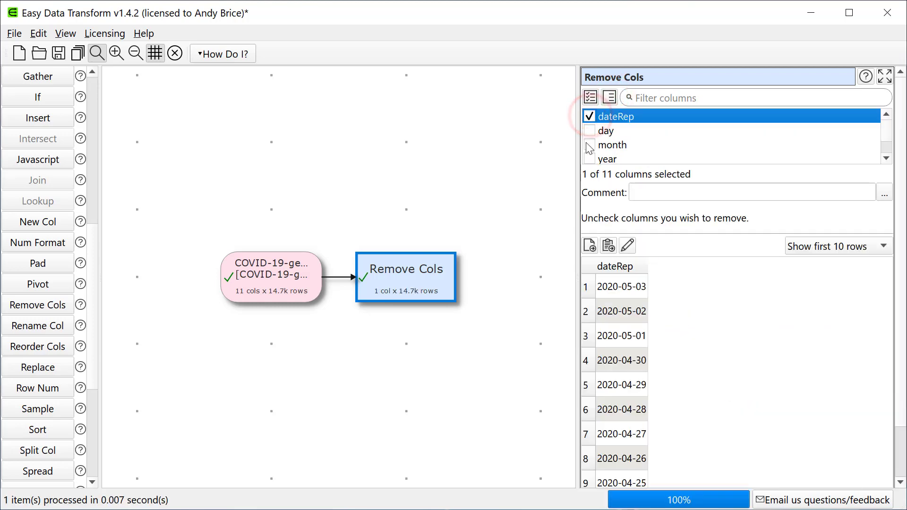
{"action": "scroll", "coordinate": [590, 148], "scroll_direction": "down", "scroll_amount": 1}
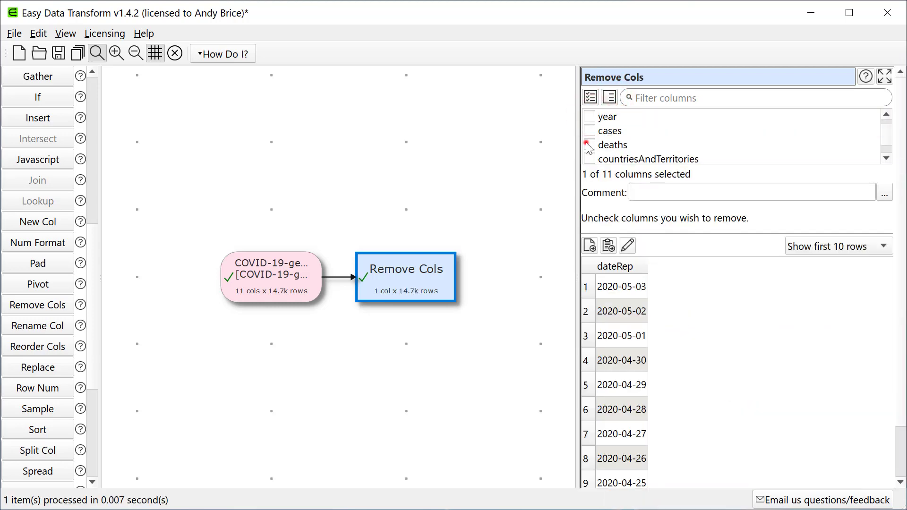
{"action": "left_click", "coordinate": [590, 146]}
{"action": "scroll", "coordinate": [590, 148], "scroll_direction": "down", "scroll_amount": 1}
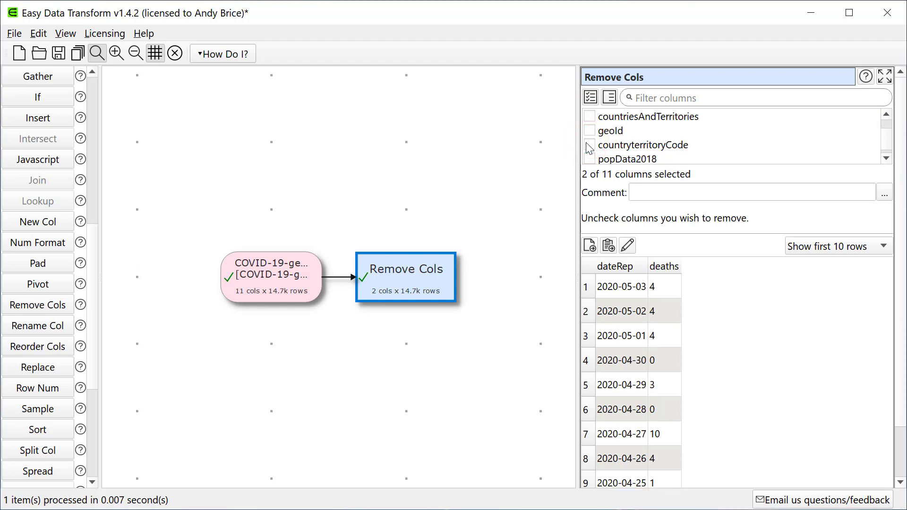
{"action": "left_click", "coordinate": [589, 145]}
{"action": "left_click", "coordinate": [590, 160]}
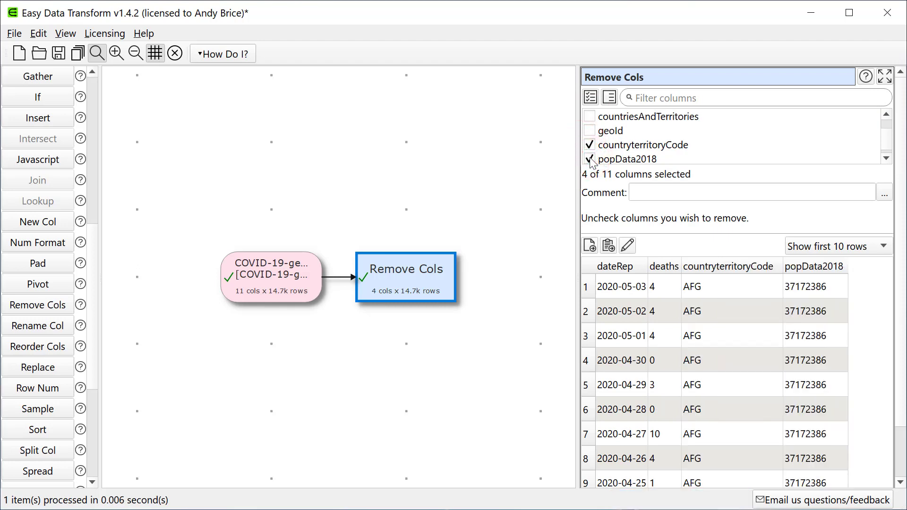
{"action": "left_click", "coordinate": [590, 145]}
{"action": "left_click", "coordinate": [590, 116]}
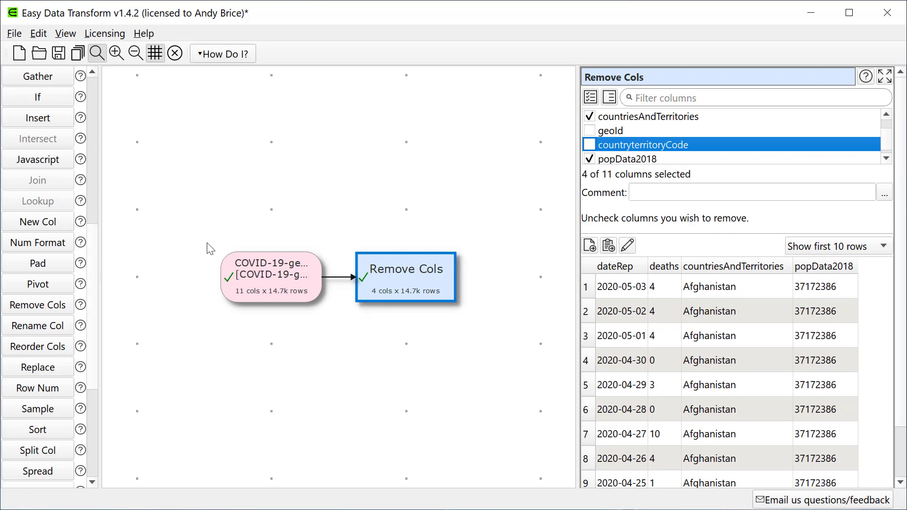
{"action": "left_click", "coordinate": [27, 285]}
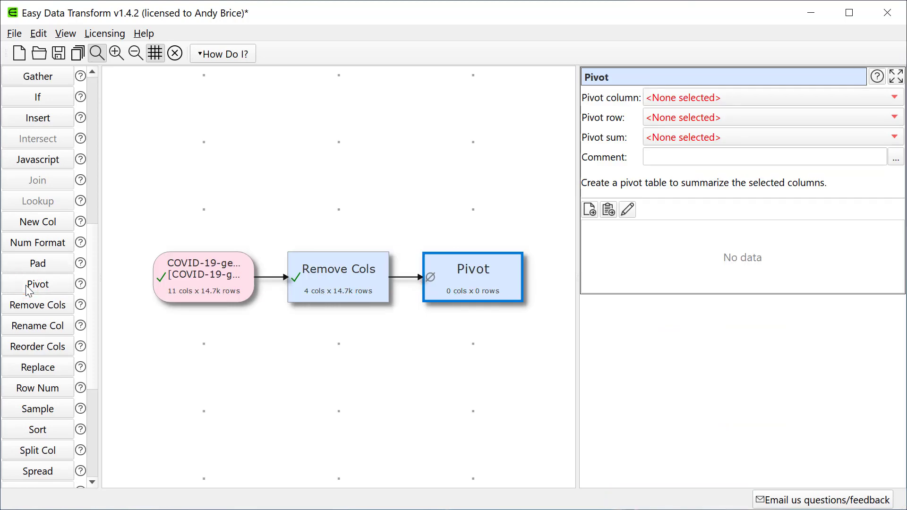
Step: Pivot on countriesAndTerritories summing deaths, preview the last 10 rows, and add a Sort step
{"action": "left_click", "coordinate": [652, 118]}
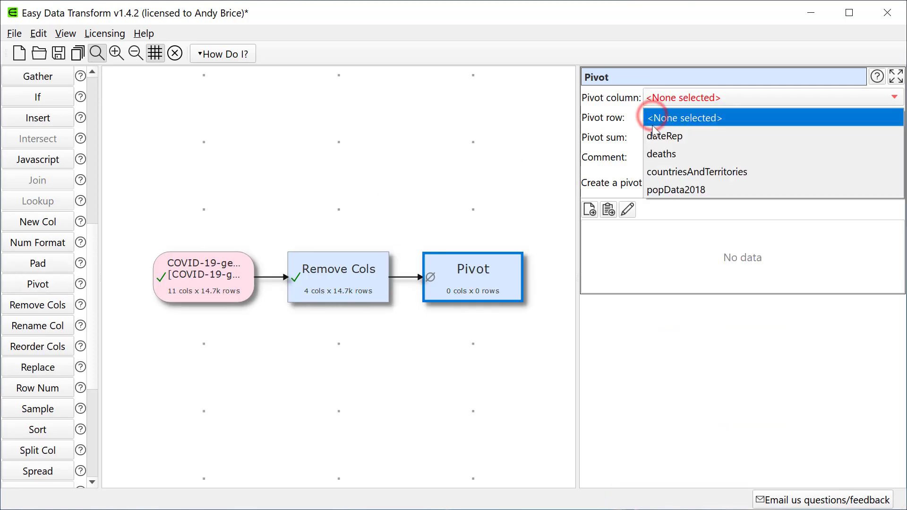
{"action": "left_click", "coordinate": [654, 171]}
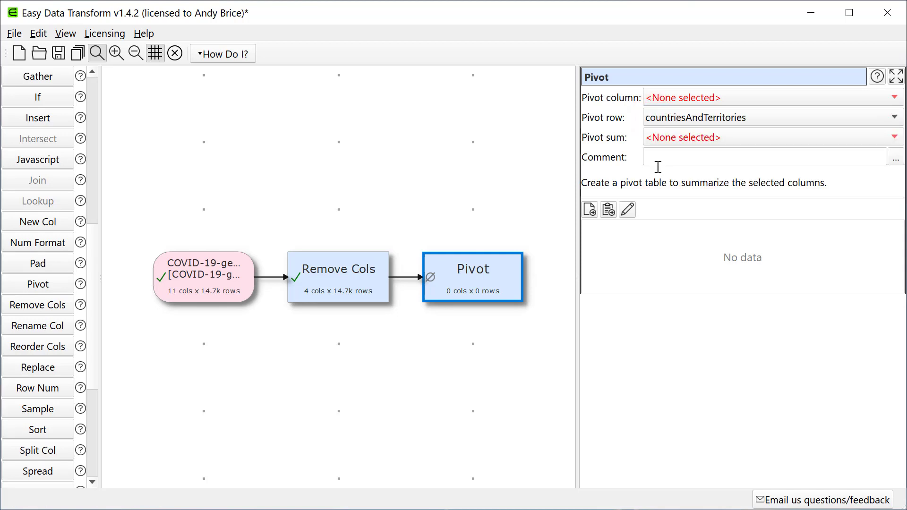
{"action": "left_click", "coordinate": [687, 138]}
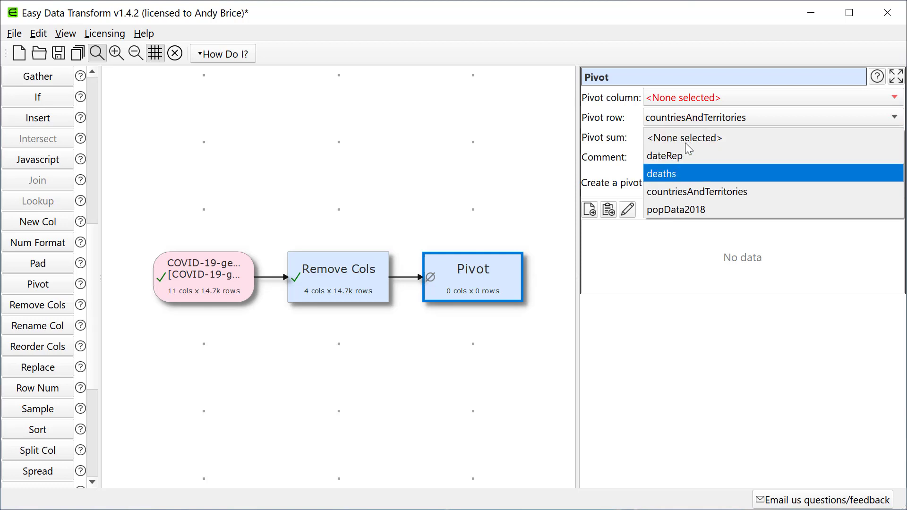
{"action": "left_click", "coordinate": [675, 173]}
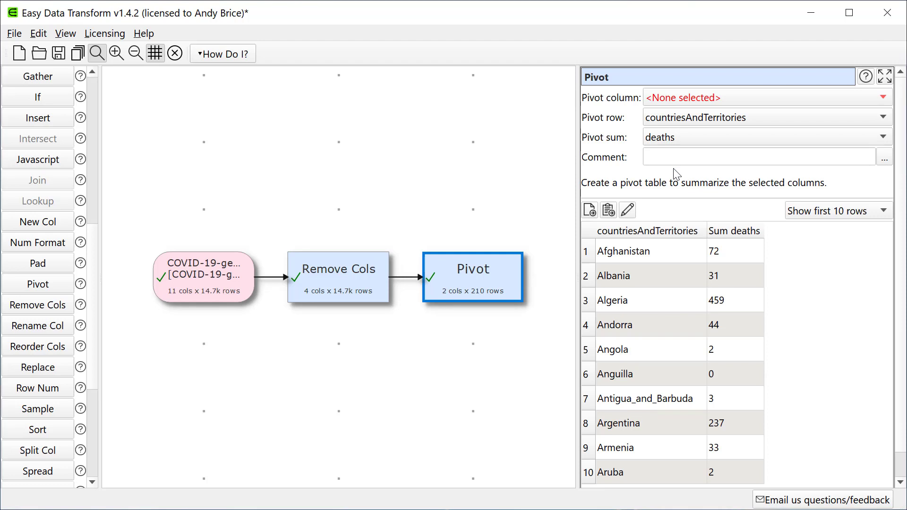
{"action": "left_click", "coordinate": [812, 211]}
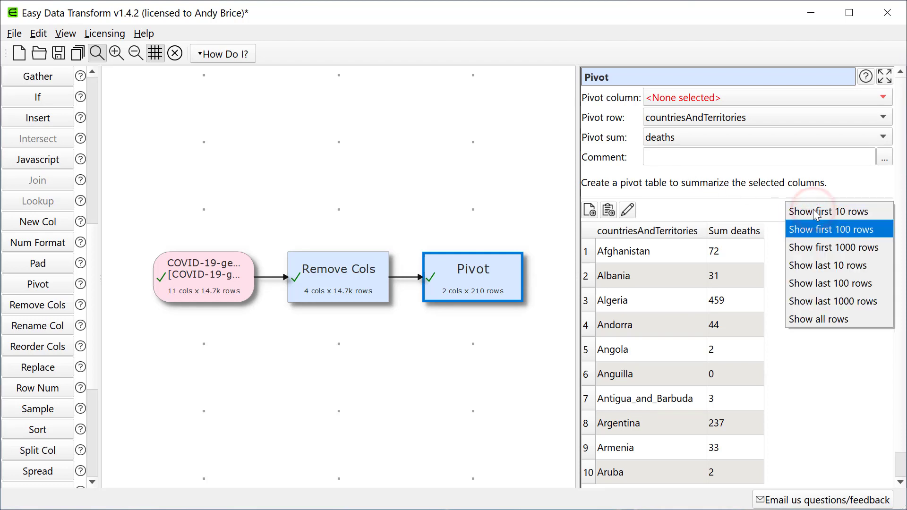
{"action": "left_click", "coordinate": [815, 265]}
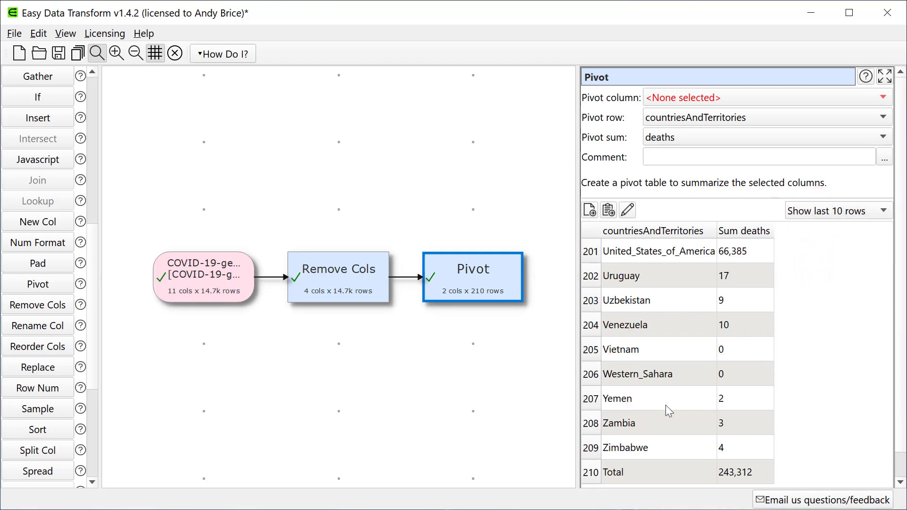
{"action": "left_click", "coordinate": [597, 473]}
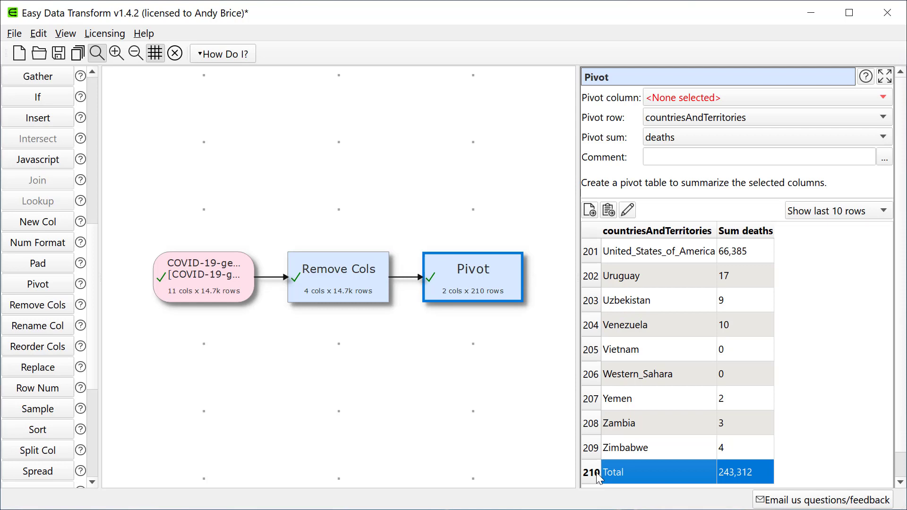
{"action": "left_click", "coordinate": [52, 429]}
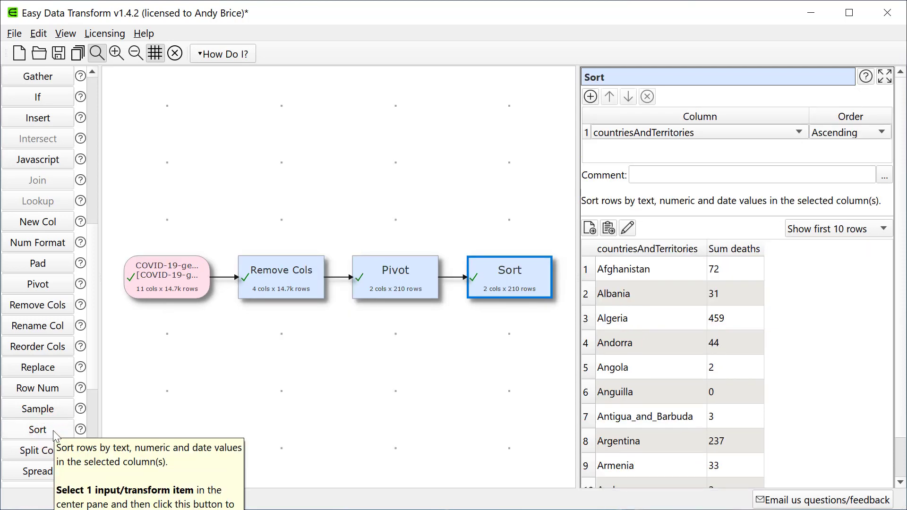
Step: Sort by Sum deaths in Ascending order and comment the step 'deaths by country'
{"action": "left_click", "coordinate": [629, 132]}
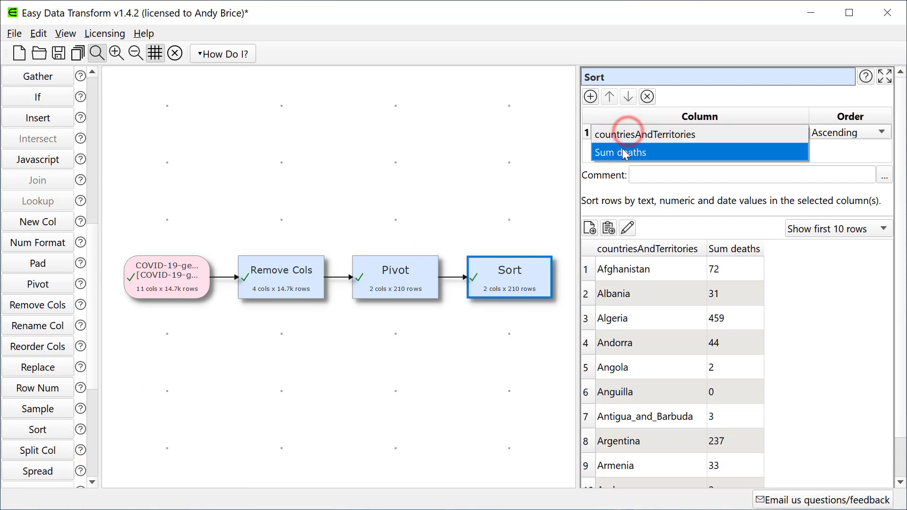
{"action": "left_click", "coordinate": [625, 152]}
{"action": "left_click", "coordinate": [836, 132]}
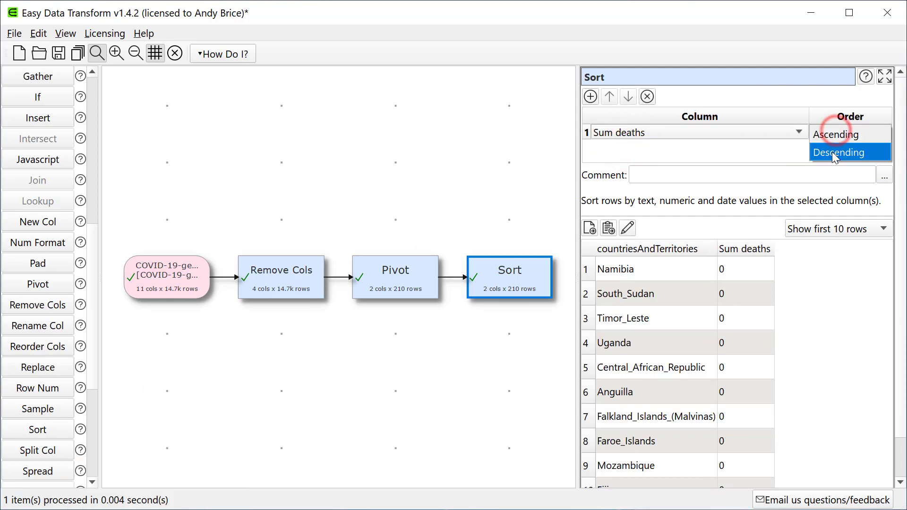
{"action": "left_click", "coordinate": [836, 152]}
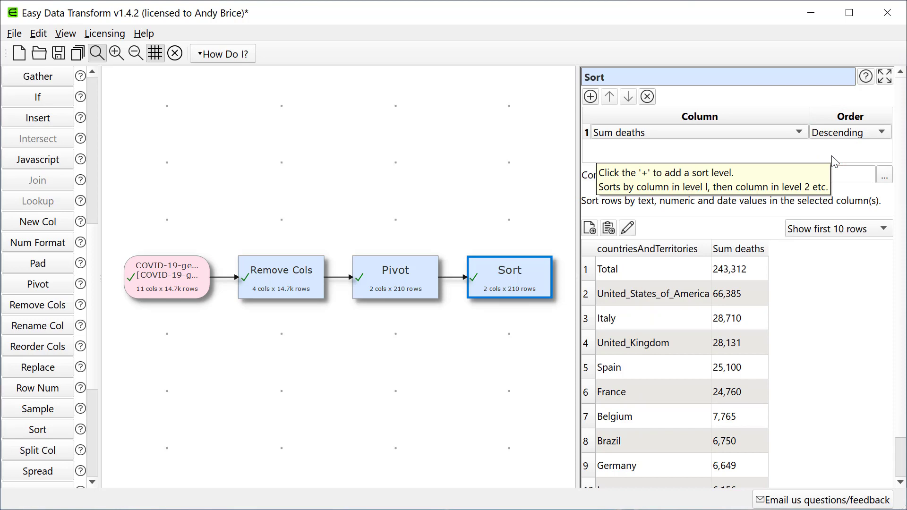
{"action": "left_click", "coordinate": [793, 177]}
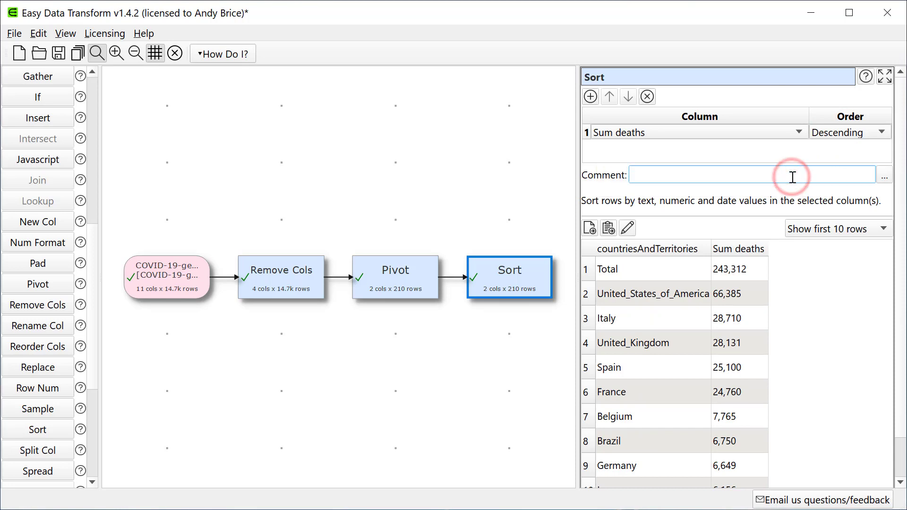
{"action": "type", "text": "deaths by country"}
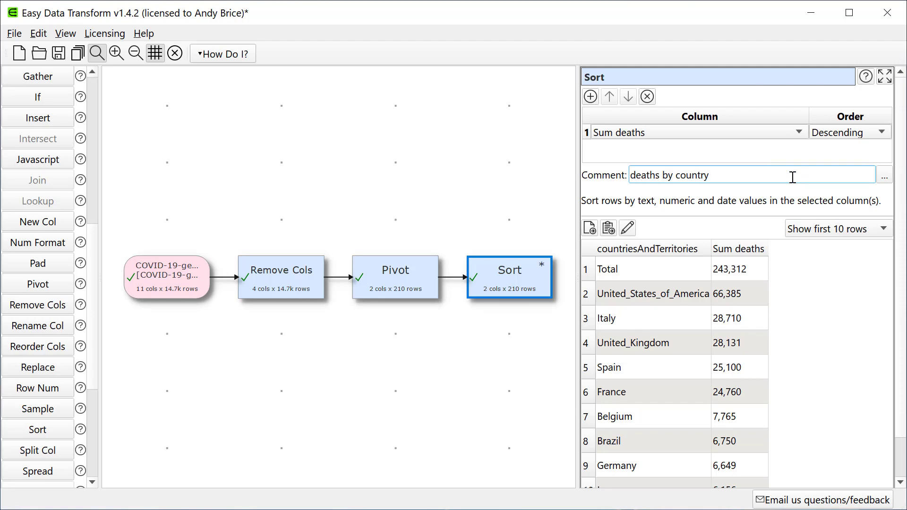
{"action": "mouse_move", "coordinate": [489, 278]}
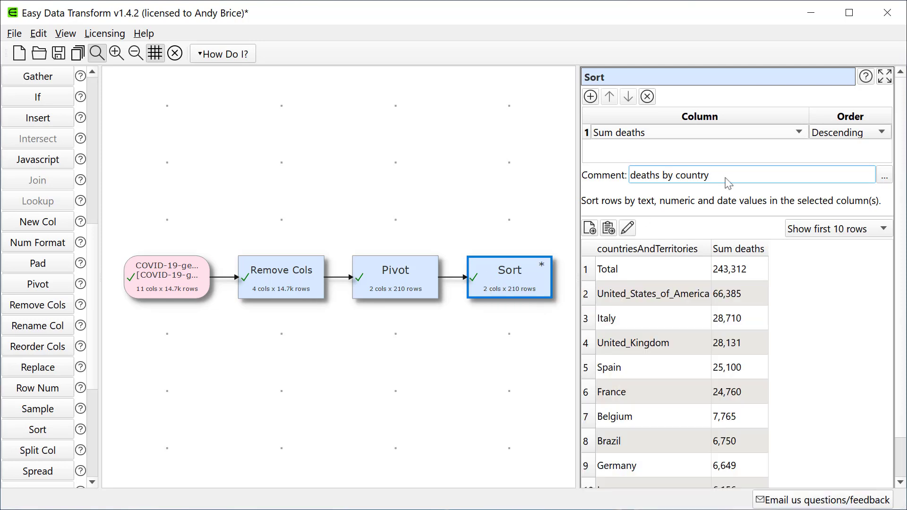
{"action": "left_click", "coordinate": [836, 133]}
{"action": "left_click", "coordinate": [839, 116]}
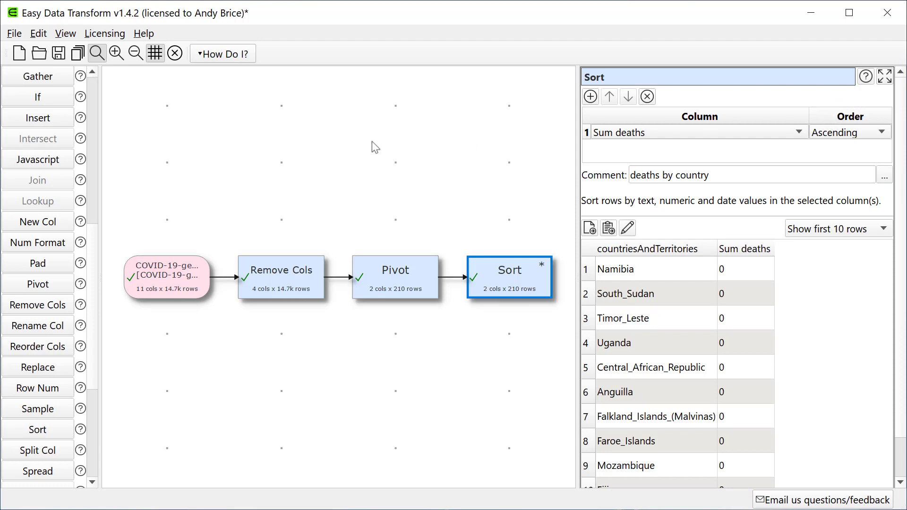
{"action": "left_click", "coordinate": [91, 158]}
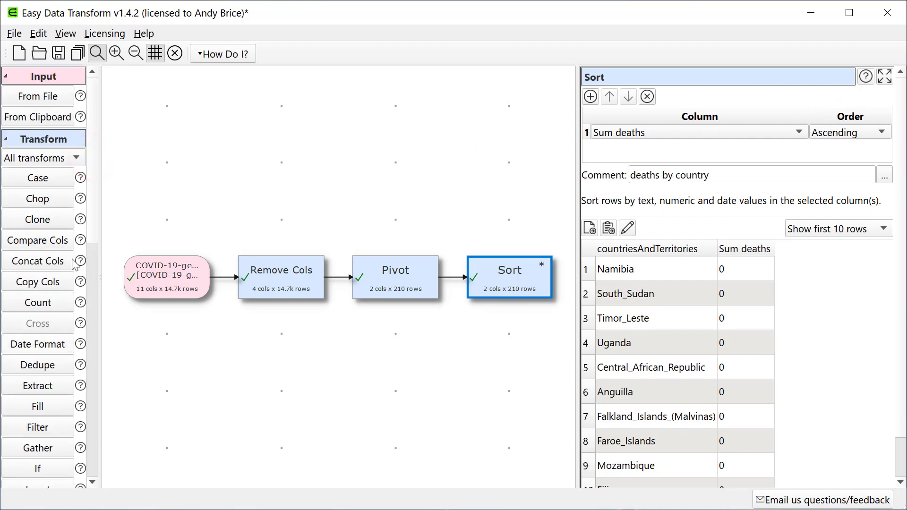
Step: Add a Filter after Sort keeping rows where Sum deaths = 0
{"action": "left_click", "coordinate": [41, 428]}
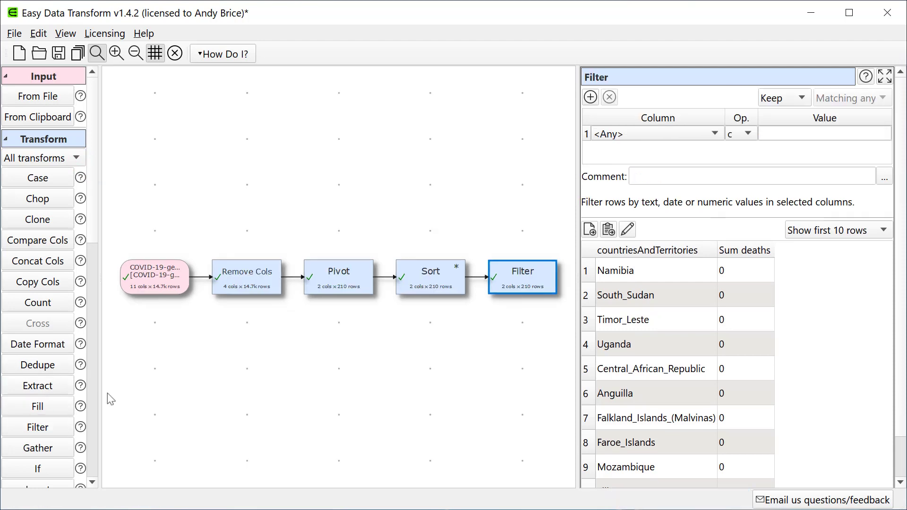
{"action": "left_click", "coordinate": [619, 134]}
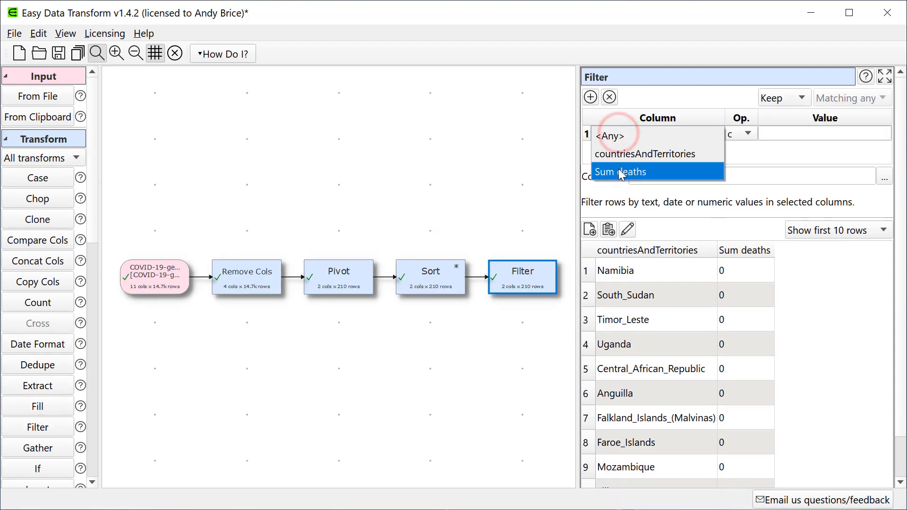
{"action": "left_click", "coordinate": [619, 169]}
{"action": "left_click", "coordinate": [748, 134]}
{"action": "left_click", "coordinate": [749, 155]}
{"action": "left_click", "coordinate": [786, 135]}
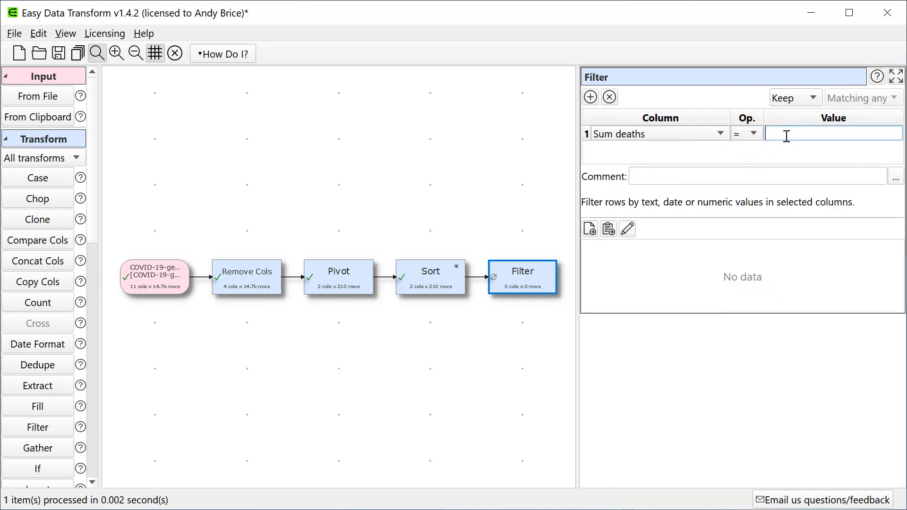
{"action": "type", "text": "0"}
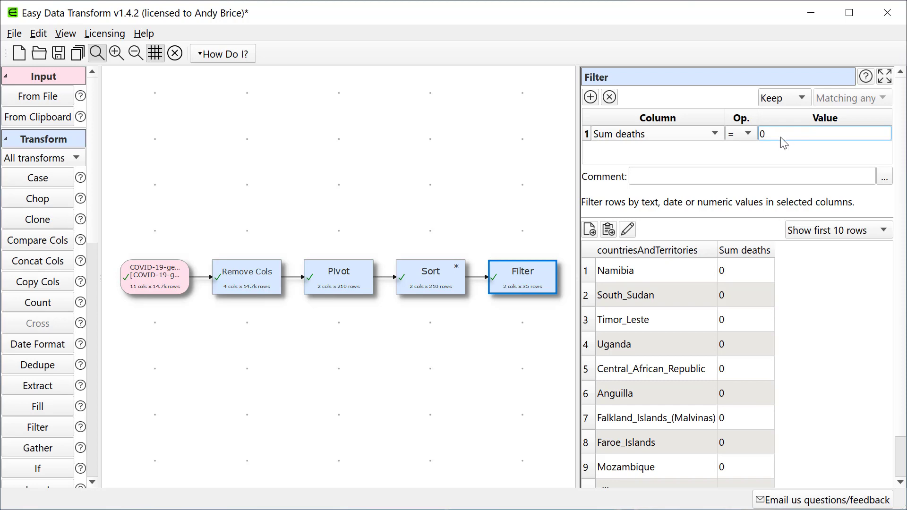
Step: Branch a Dedupe step off Remove Cols that compares only countriesAndTerritories
{"action": "left_click", "coordinate": [246, 273]}
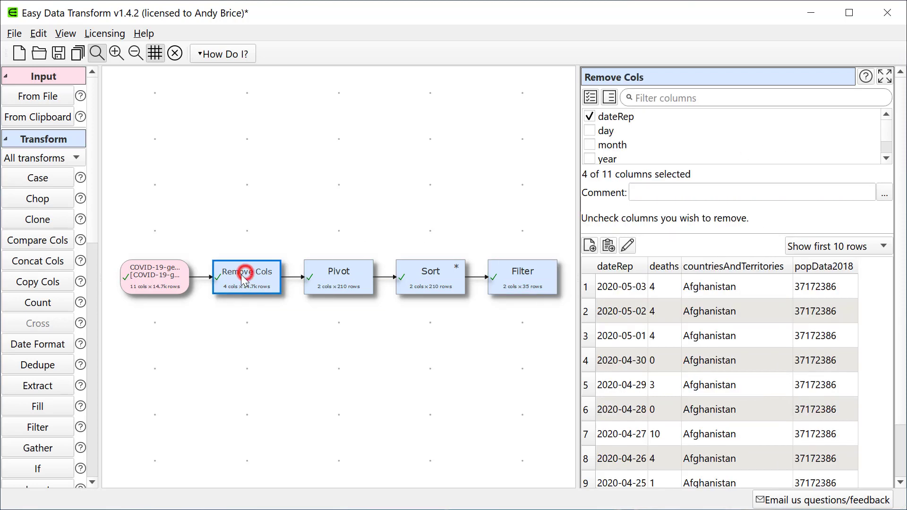
{"action": "left_click", "coordinate": [36, 369]}
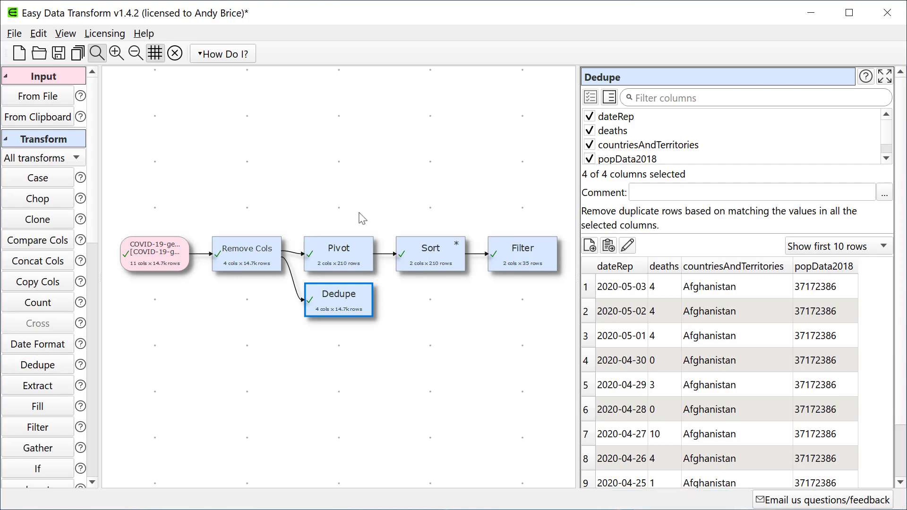
{"action": "left_click", "coordinate": [610, 97]}
{"action": "left_click", "coordinate": [596, 148]}
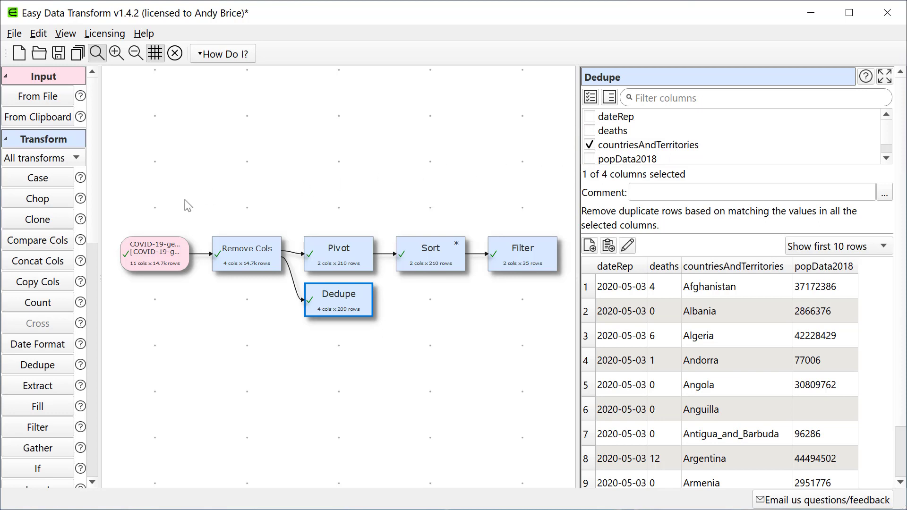
Step: Add a Summary after Dedupe and inspect the popData2018 empty-values count
{"action": "left_click", "coordinate": [90, 213]}
{"action": "scroll", "coordinate": [91, 340], "scroll_direction": "down", "scroll_amount": 5}
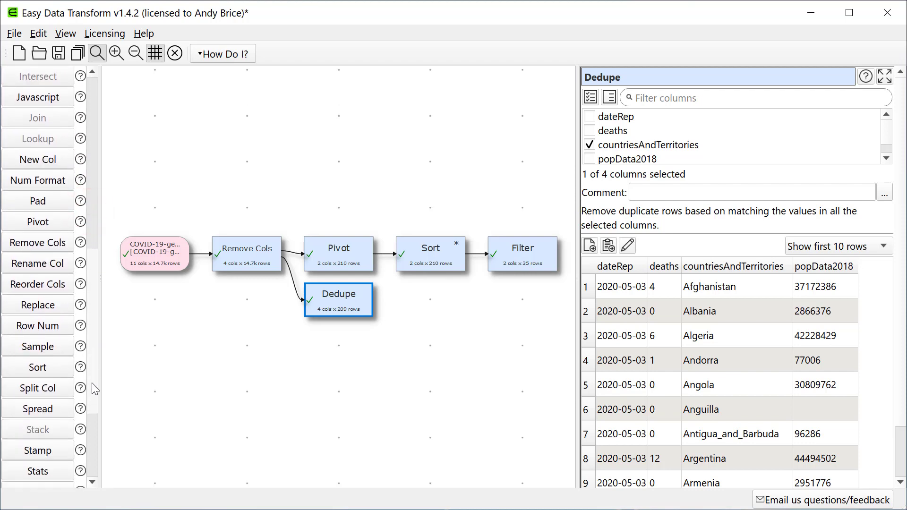
{"action": "scroll", "coordinate": [92, 422], "scroll_direction": "down", "scroll_amount": 1}
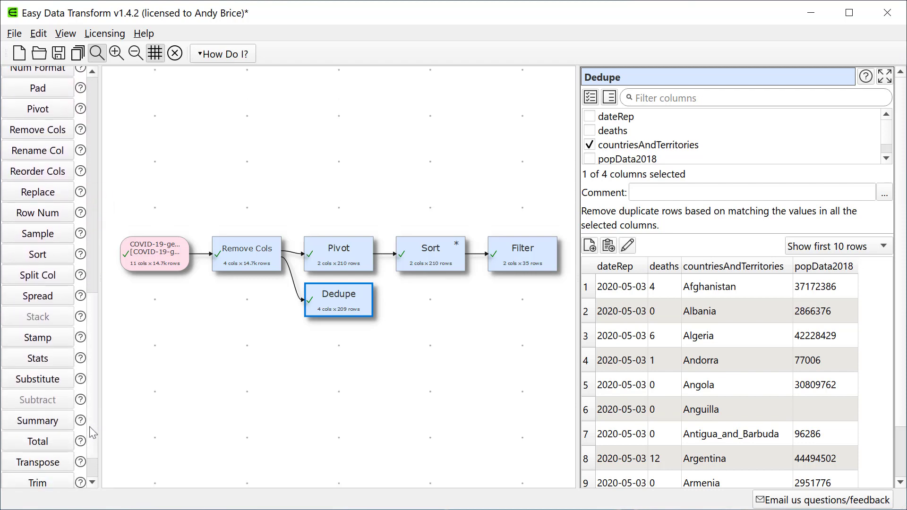
{"action": "left_click", "coordinate": [59, 419]}
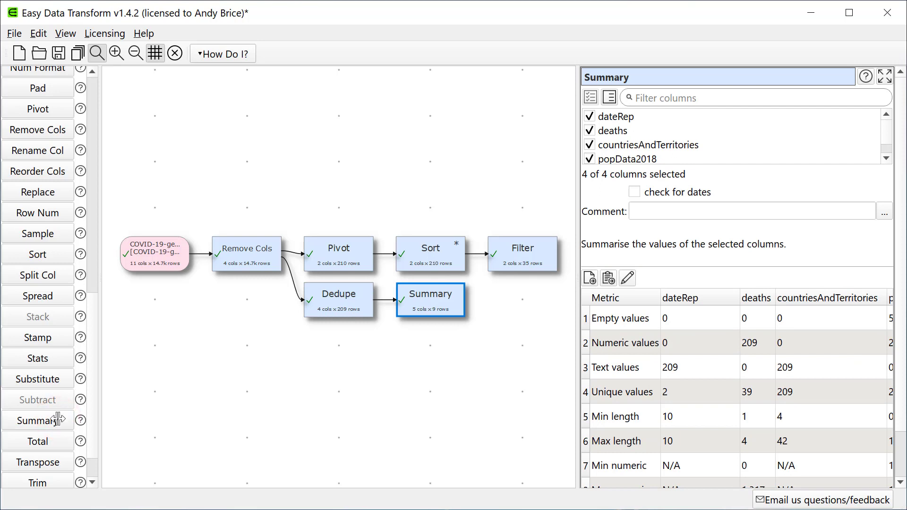
{"action": "left_click_drag", "start_coordinate": [578, 338], "coordinate": [435, 335]}
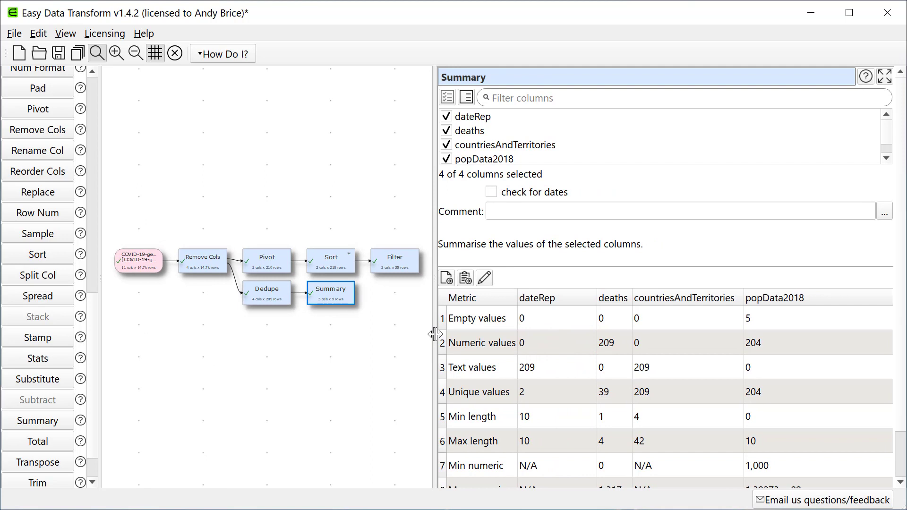
{"action": "left_click", "coordinate": [775, 313]}
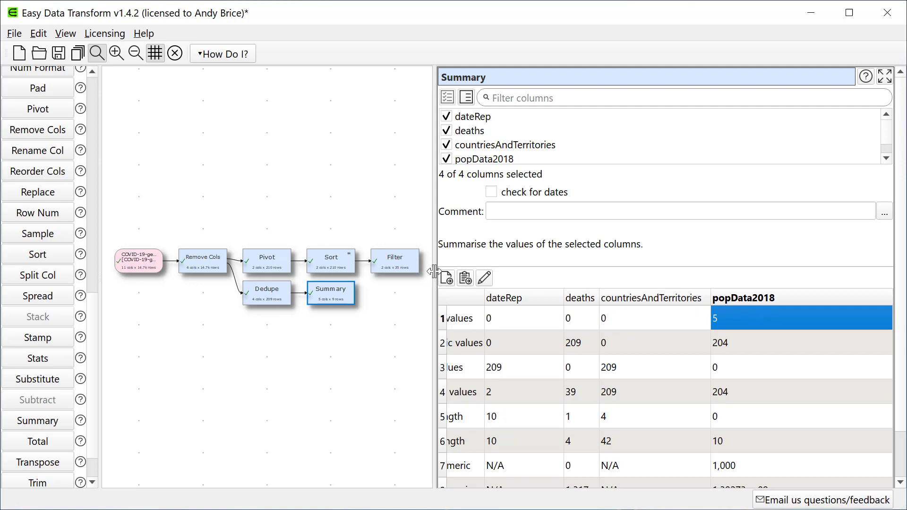
{"action": "left_click_drag", "start_coordinate": [434, 272], "coordinate": [568, 274]}
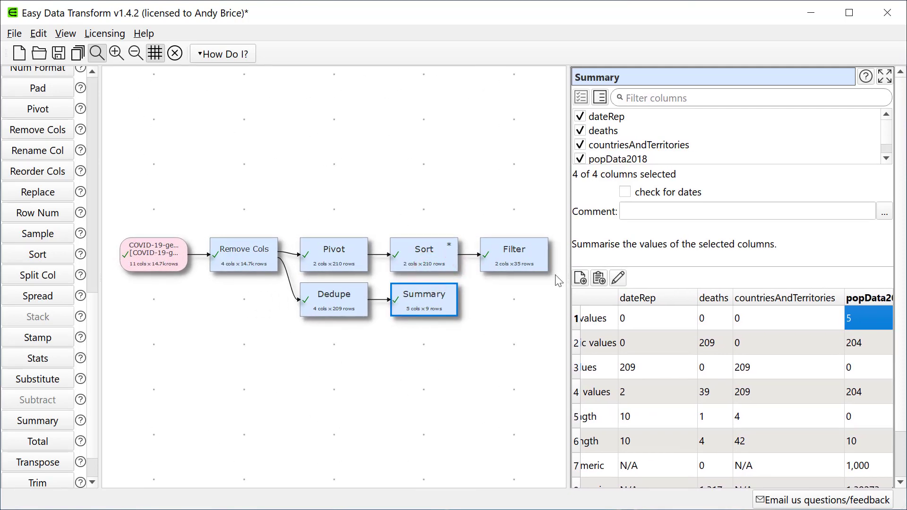
Step: Add a Filter after Dedupe keeping rows where popData2018 > 0
{"action": "left_click", "coordinate": [338, 303]}
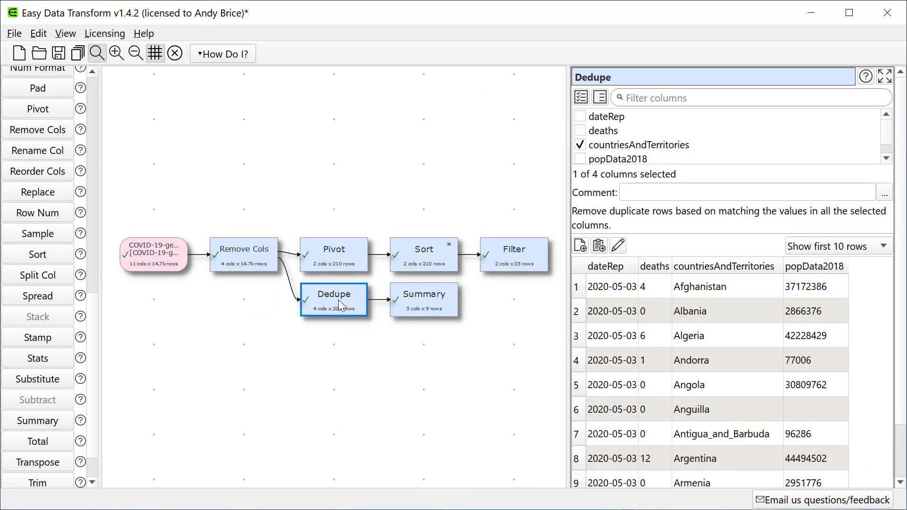
{"action": "left_click", "coordinate": [96, 167]}
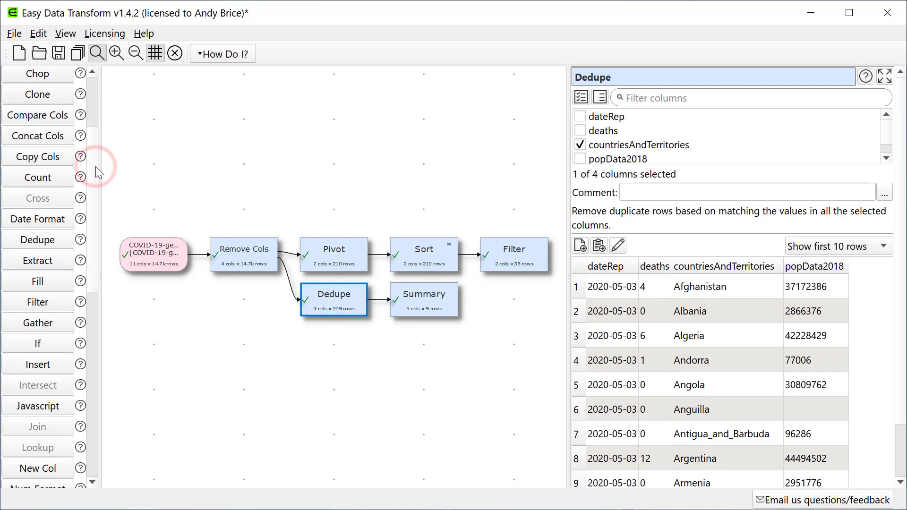
{"action": "left_click", "coordinate": [40, 306]}
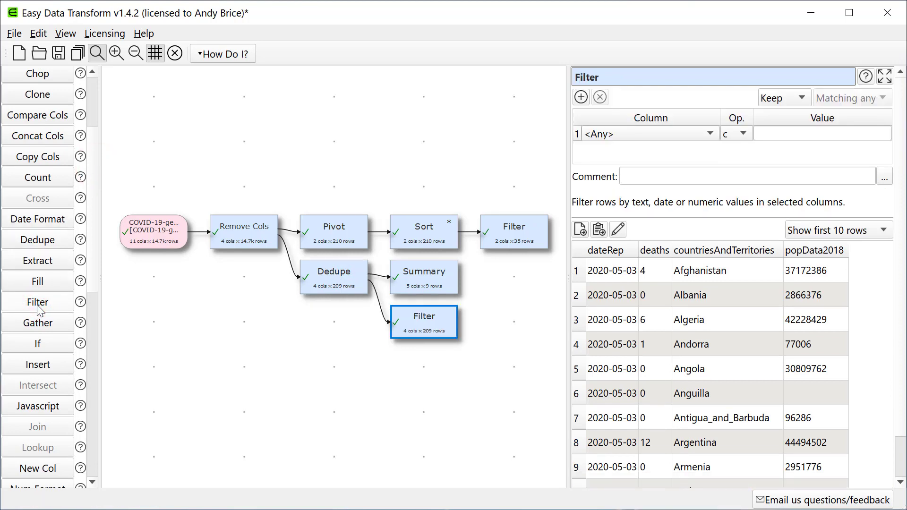
{"action": "left_click", "coordinate": [663, 136]}
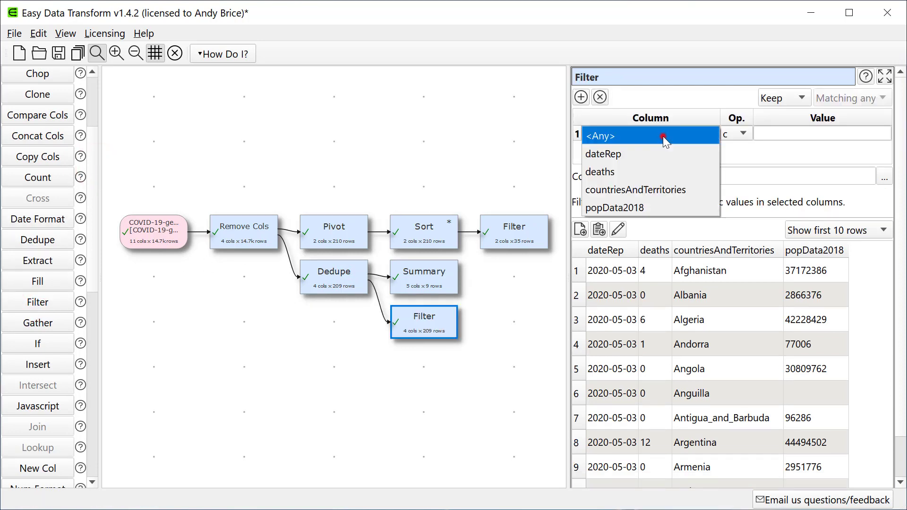
{"action": "left_click", "coordinate": [634, 207]}
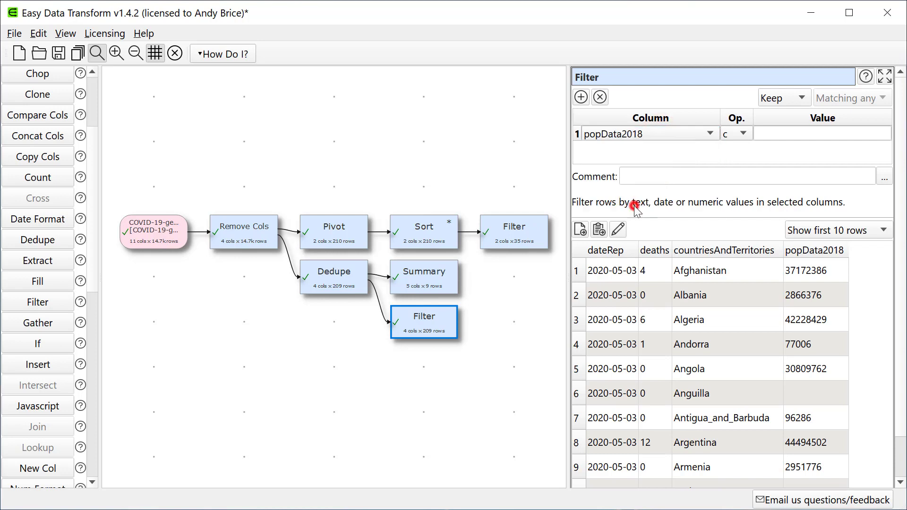
{"action": "left_click", "coordinate": [749, 138]}
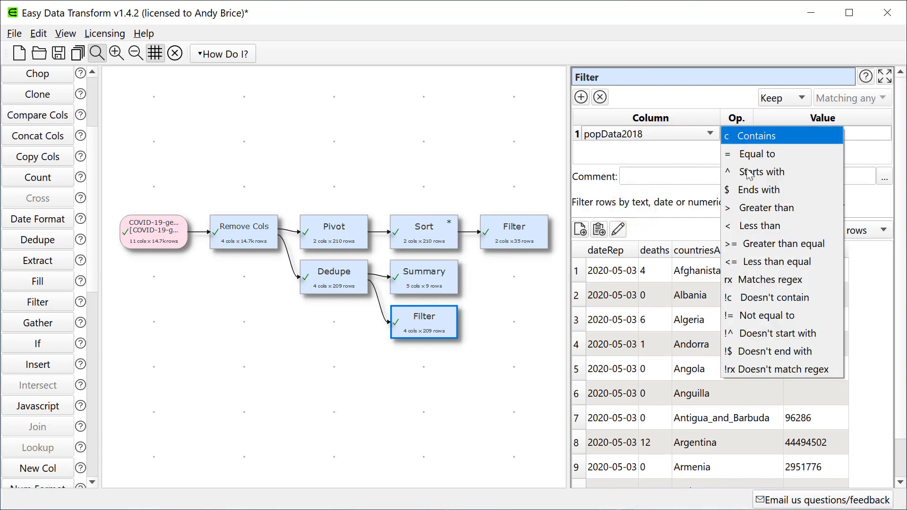
{"action": "left_click", "coordinate": [747, 208]}
{"action": "left_click", "coordinate": [772, 134]}
{"action": "type", "text": "0"}
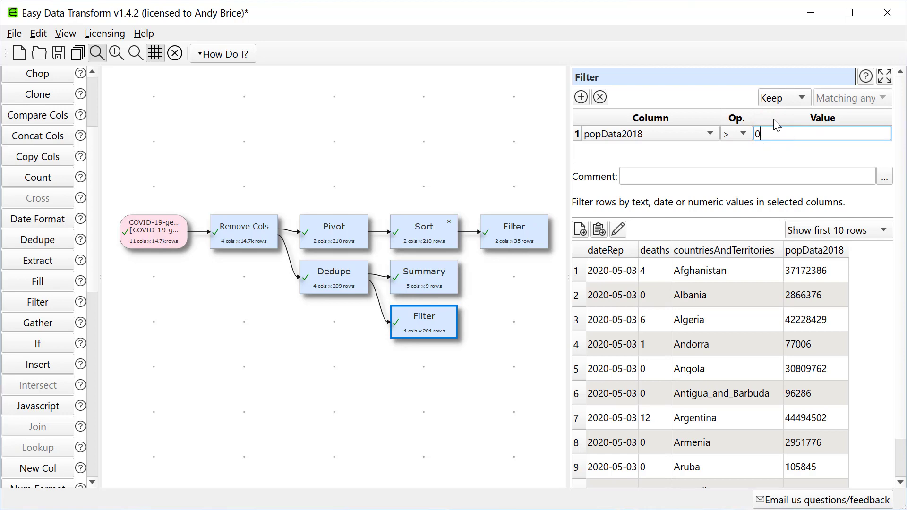
Step: Join the Sort and lower Filter outputs, with Sort switched to Sum deaths Descending
{"action": "left_click", "coordinate": [424, 230]}
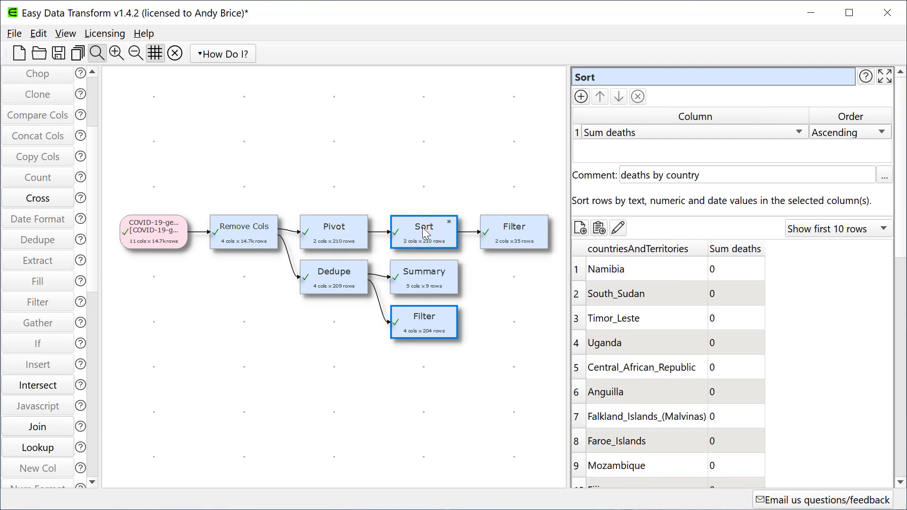
{"action": "left_click", "coordinate": [44, 432]}
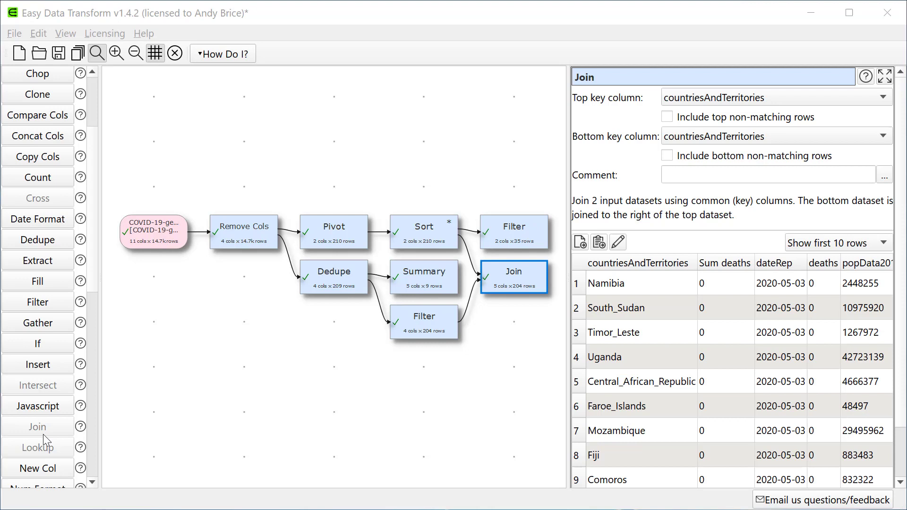
{"action": "left_click", "coordinate": [434, 239]}
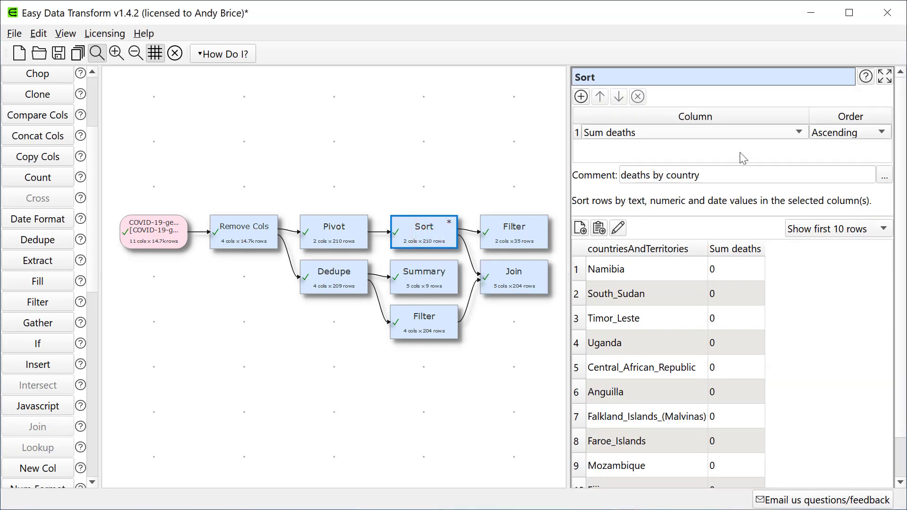
{"action": "left_click", "coordinate": [834, 133]}
{"action": "left_click", "coordinate": [830, 151]}
{"action": "left_click", "coordinate": [517, 280]}
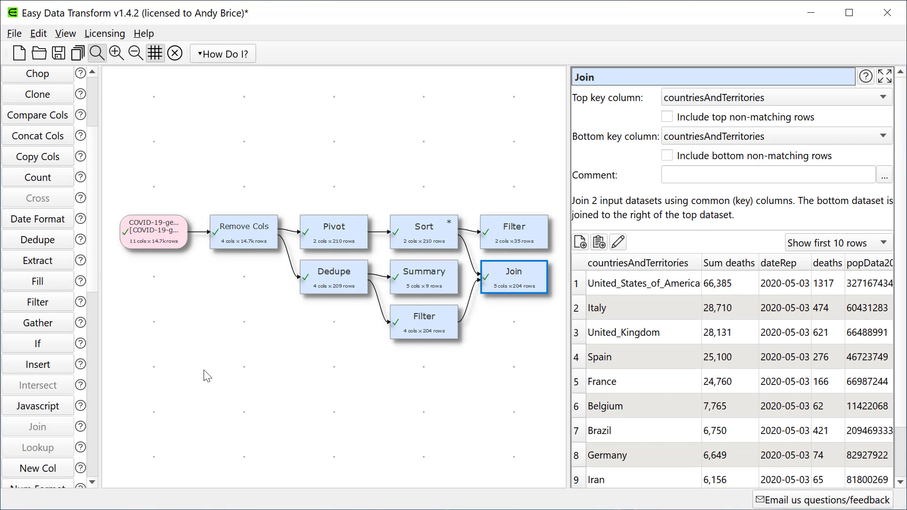
{"action": "left_click", "coordinate": [89, 405]}
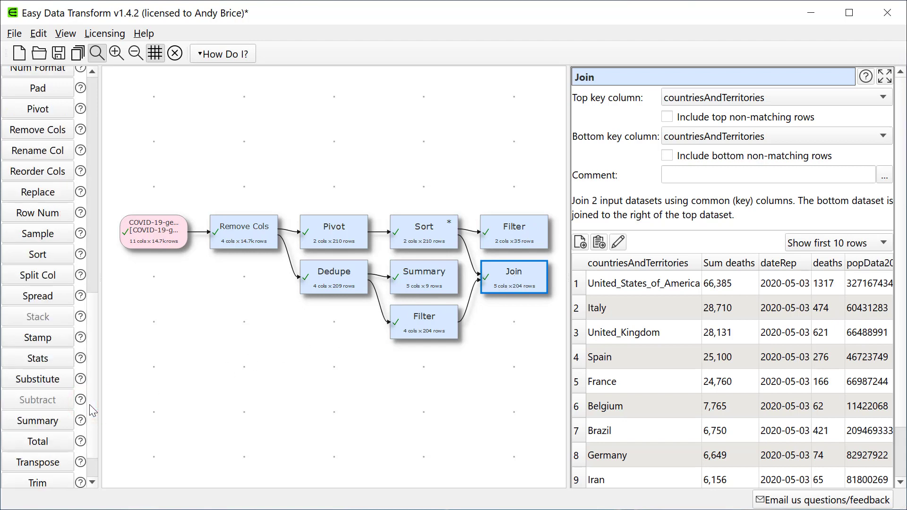
Step: Add a Replace step stripping ',' from Sum deaths, followed by a Javascript step
{"action": "left_click", "coordinate": [37, 192]}
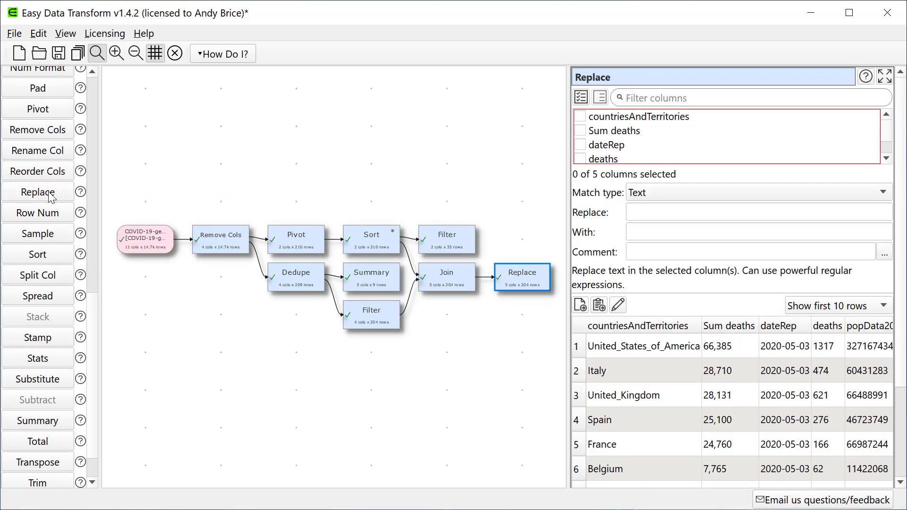
{"action": "left_click", "coordinate": [587, 134]}
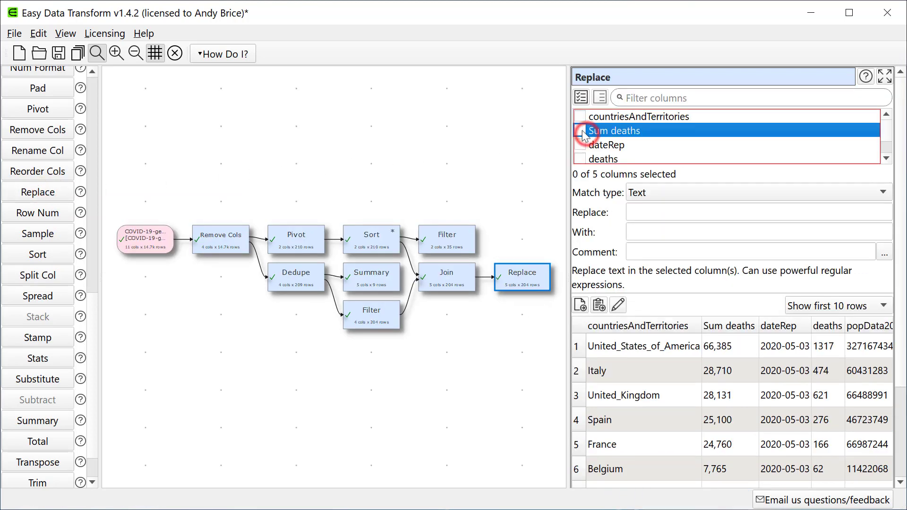
{"action": "left_click", "coordinate": [585, 132]}
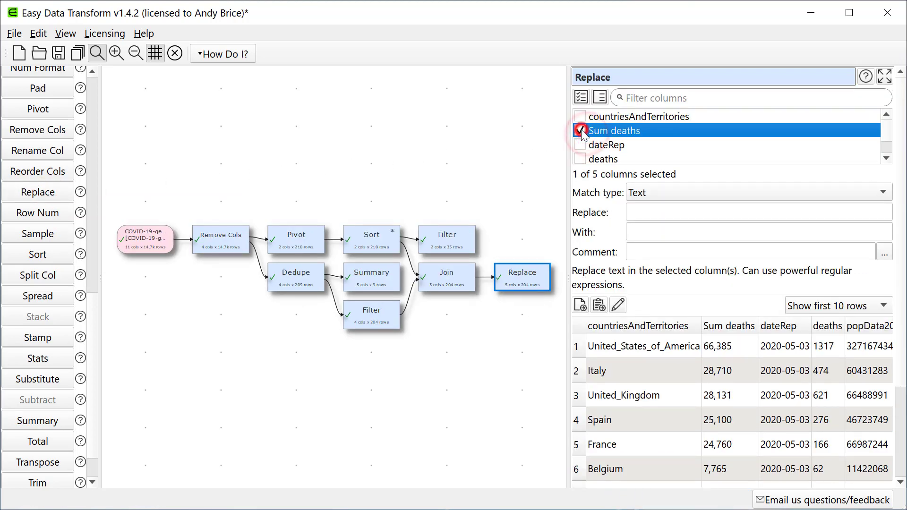
{"action": "left_click", "coordinate": [639, 211]}
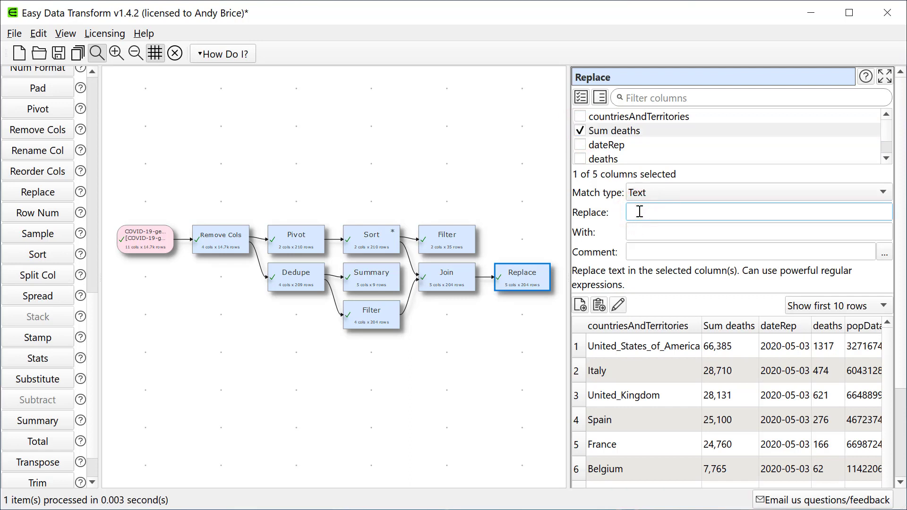
{"action": "type", "text": ","}
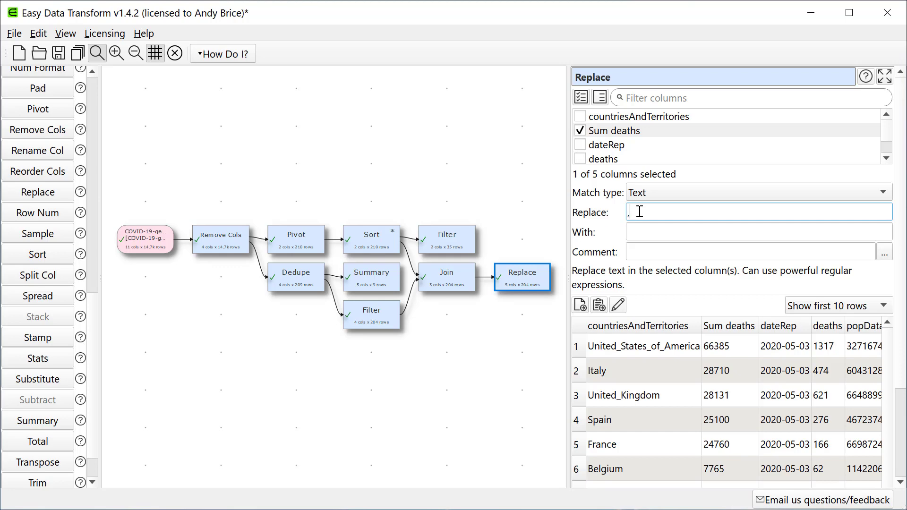
{"action": "left_click", "coordinate": [90, 135]}
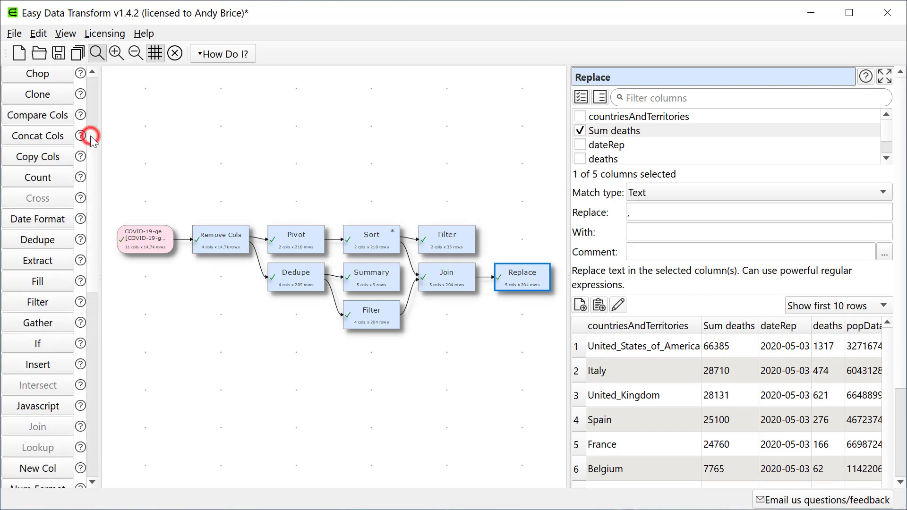
{"action": "left_click", "coordinate": [38, 409]}
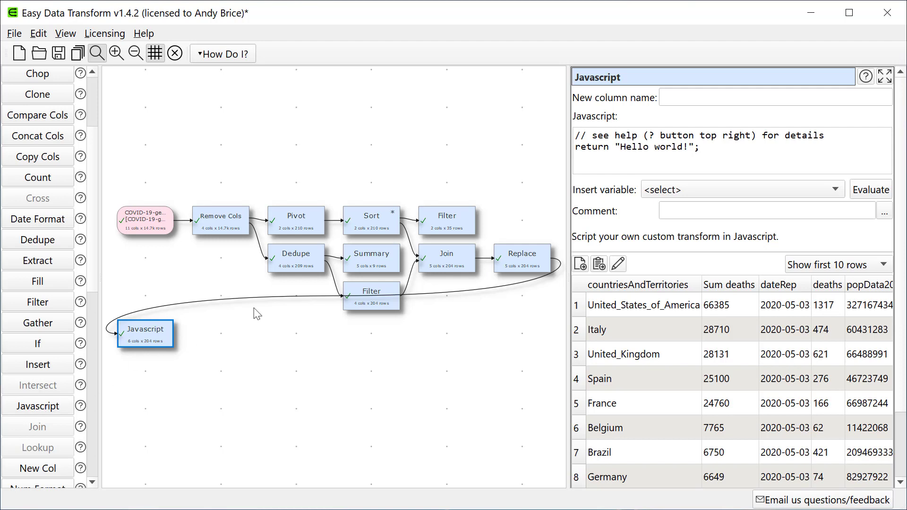
Step: Name the Javascript column 'deaths per 10k' with formula return 10000*$(Sum deaths)/$(popData2018);
{"action": "left_click", "coordinate": [711, 99]}
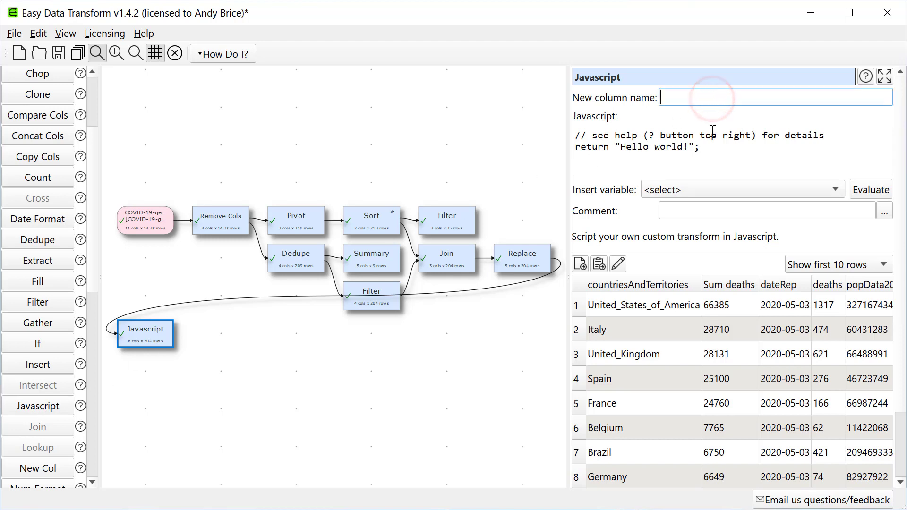
{"action": "type", "text": "deaths per 10k"}
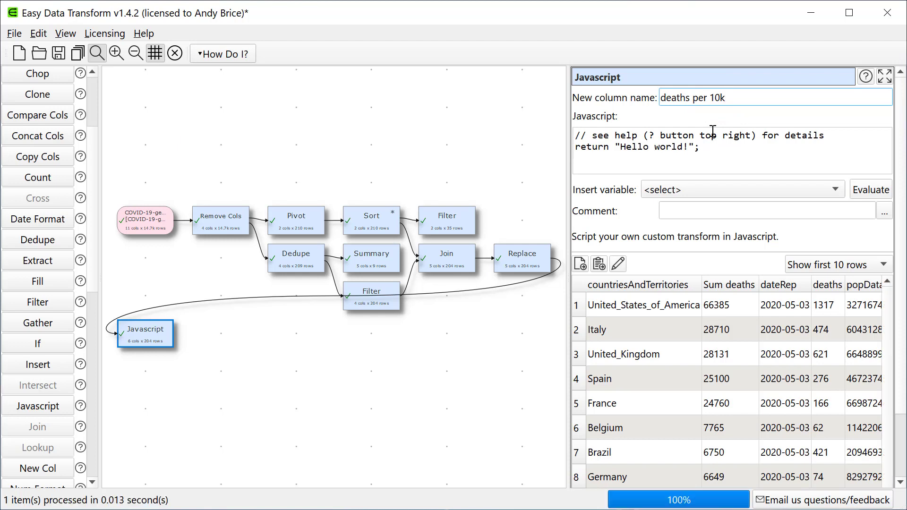
{"action": "left_click", "coordinate": [714, 130]}
{"action": "key", "text": "ctrl+a"}
{"action": "type", "text": "return 10"}
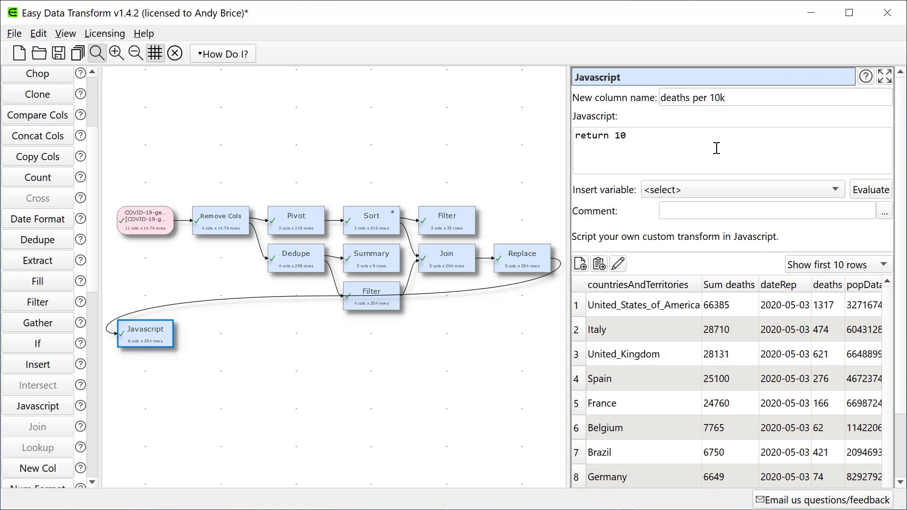
{"action": "type", "text": "000 *"}
{"action": "left_click", "coordinate": [715, 183]}
{"action": "left_click", "coordinate": [711, 219]}
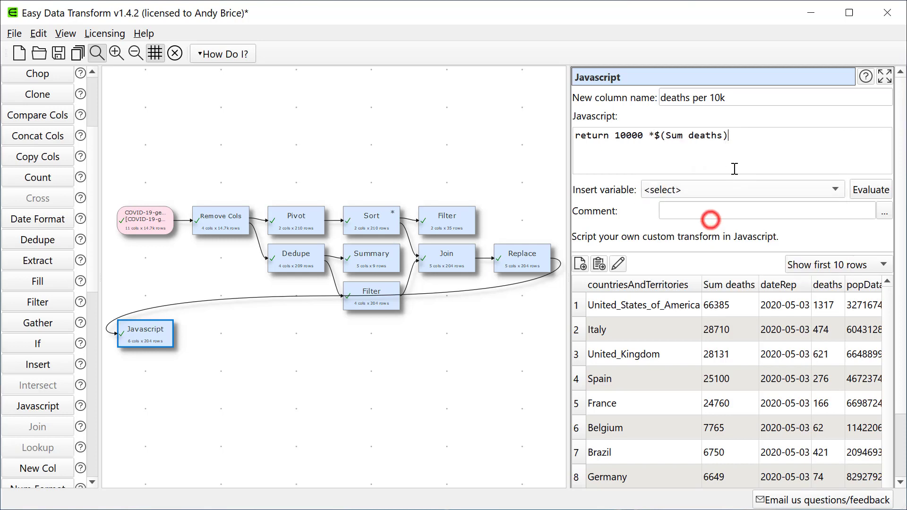
{"action": "type", "text": "/"}
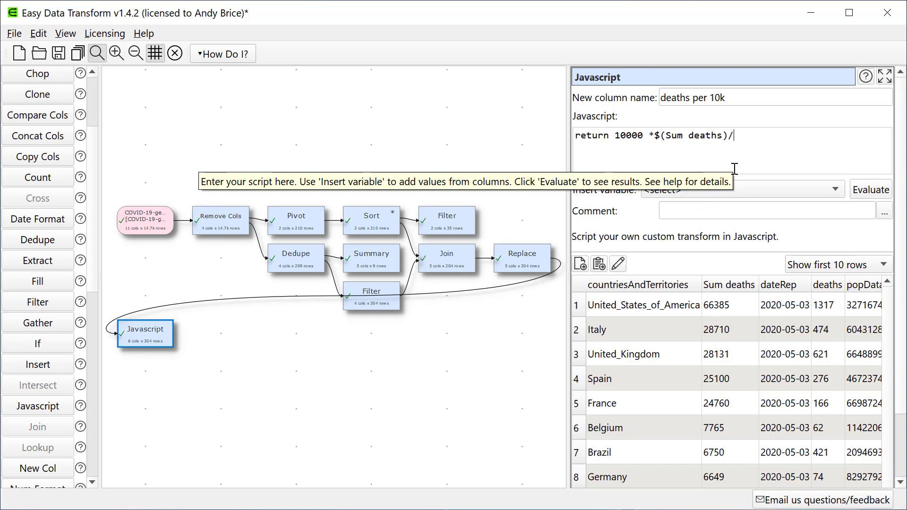
{"action": "left_click", "coordinate": [750, 190]}
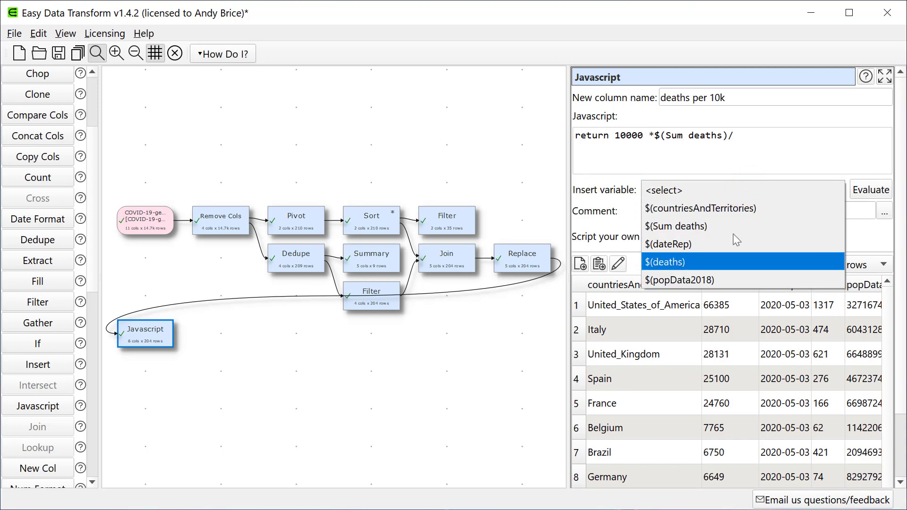
{"action": "left_click", "coordinate": [716, 278]}
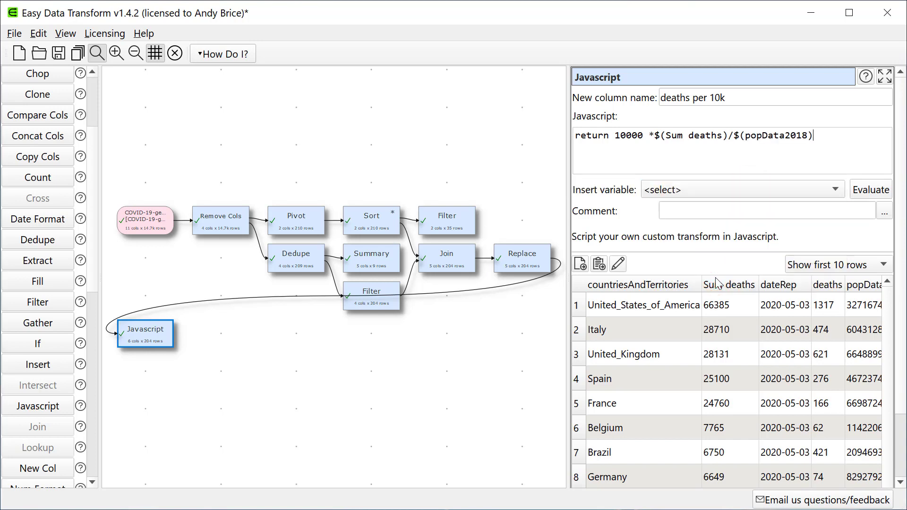
{"action": "type", "text": ";"}
Step: Evaluate the script, inspect the deaths per 10k column, and add a Sort step
{"action": "left_click", "coordinate": [868, 198]}
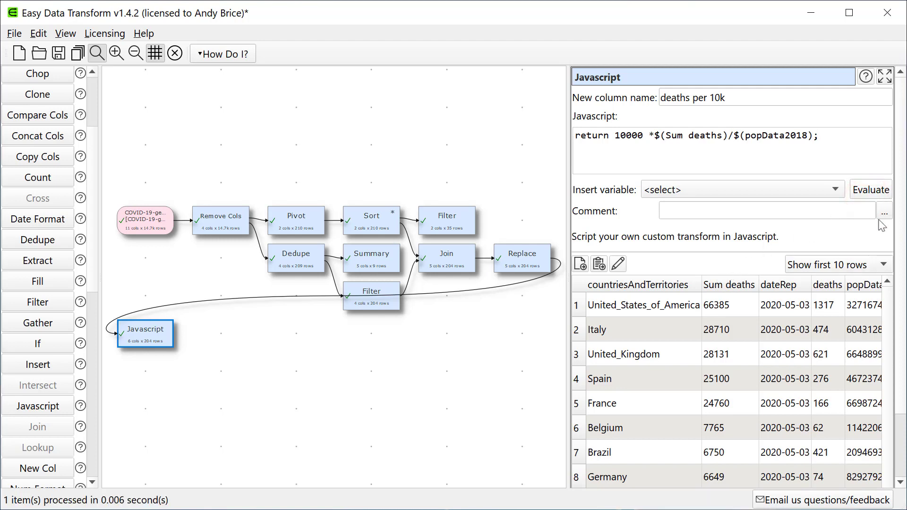
{"action": "left_click", "coordinate": [900, 260]}
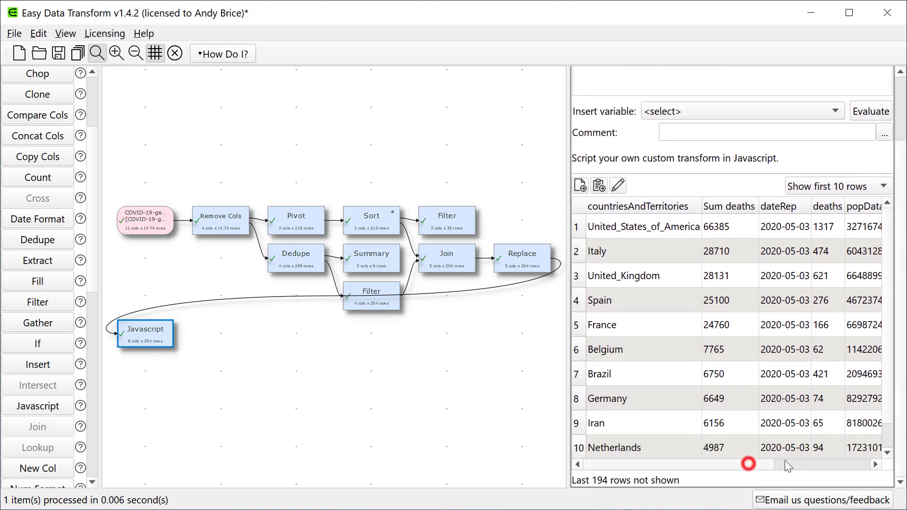
{"action": "left_click_drag", "start_coordinate": [750, 465], "coordinate": [895, 462]}
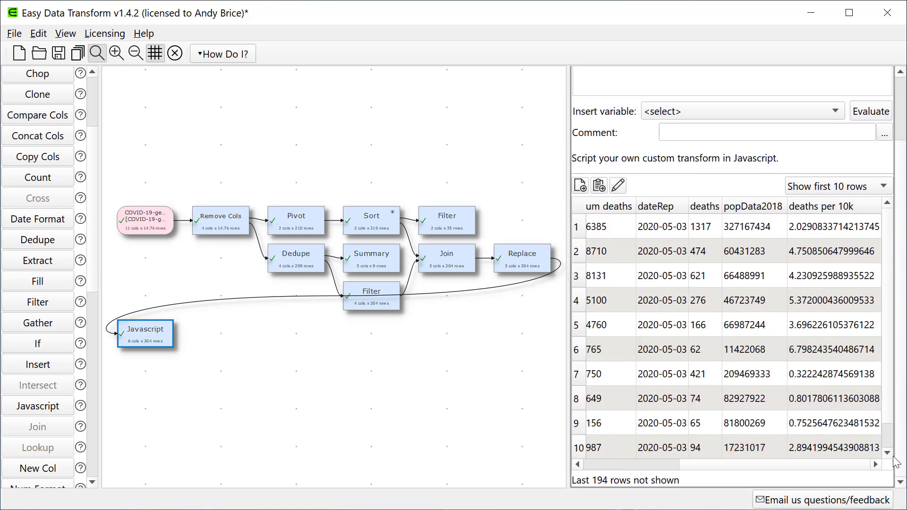
{"action": "left_click", "coordinate": [834, 206]}
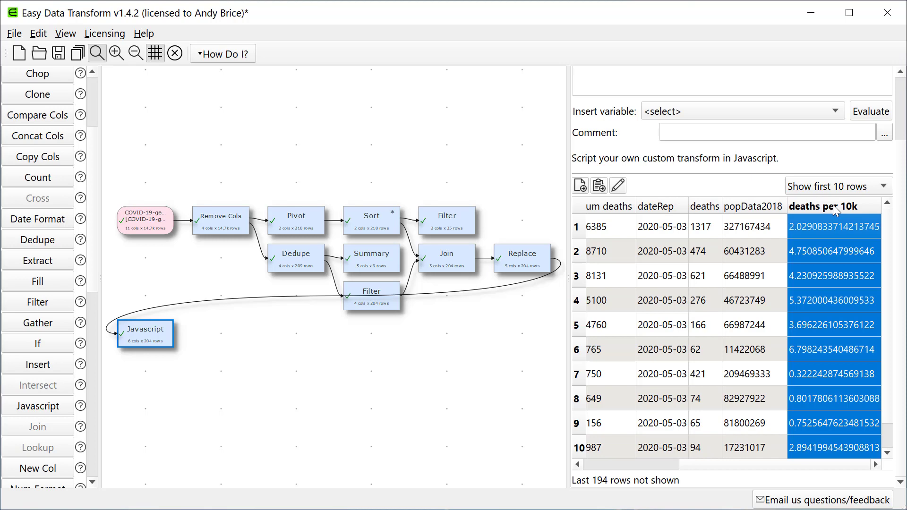
{"action": "left_click", "coordinate": [95, 431]}
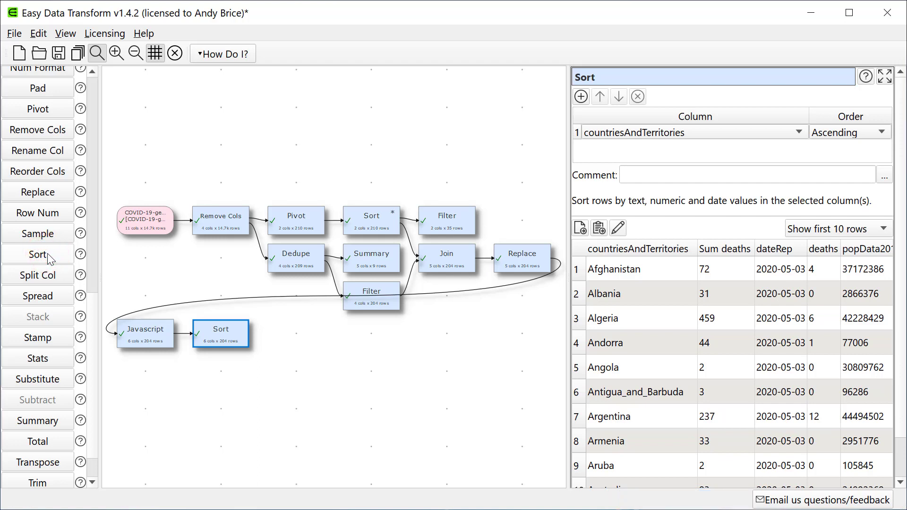
Step: Set the Sort column to 'deaths per 10k' with Descending order
{"action": "left_click", "coordinate": [624, 132]}
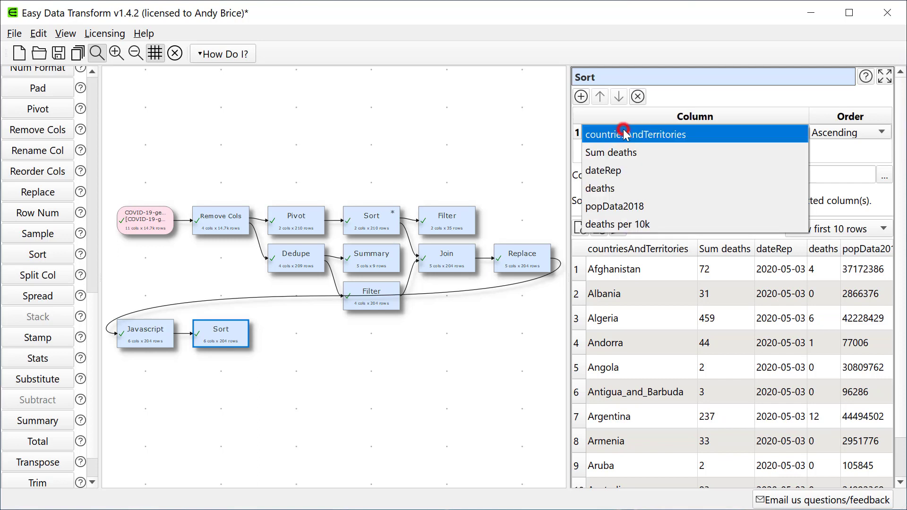
{"action": "left_click", "coordinate": [618, 225]}
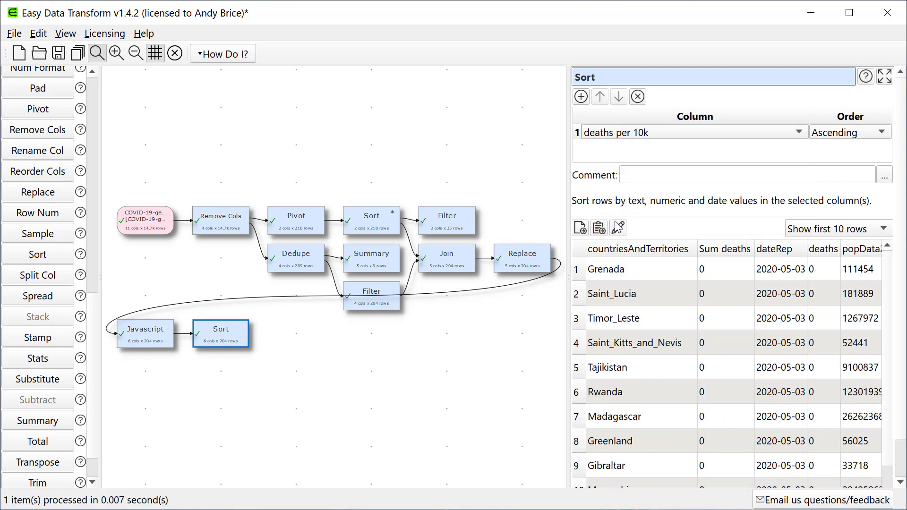
{"action": "left_click", "coordinate": [823, 134]}
{"action": "left_click", "coordinate": [821, 150]}
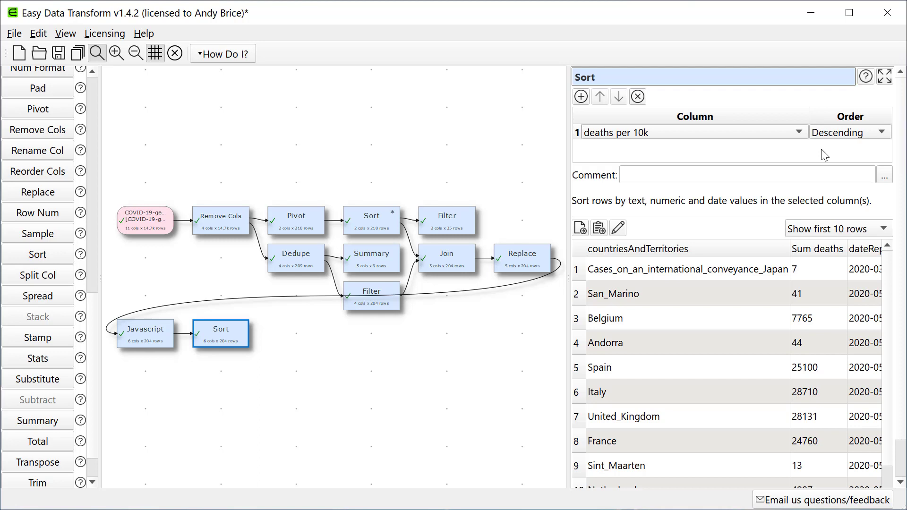
{"action": "left_click", "coordinate": [93, 174]}
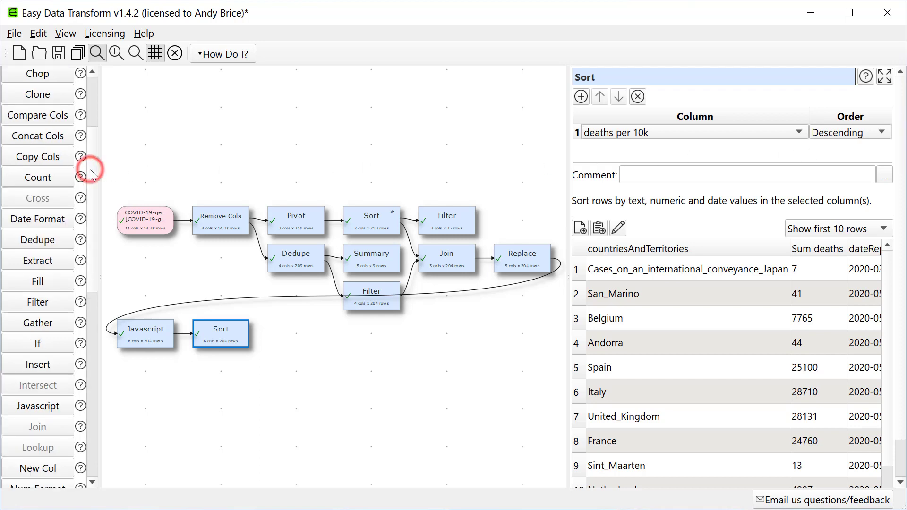
Step: Add a Filter after Sort keeping rows where popData2018 >= 1000000
{"action": "left_click", "coordinate": [37, 302]}
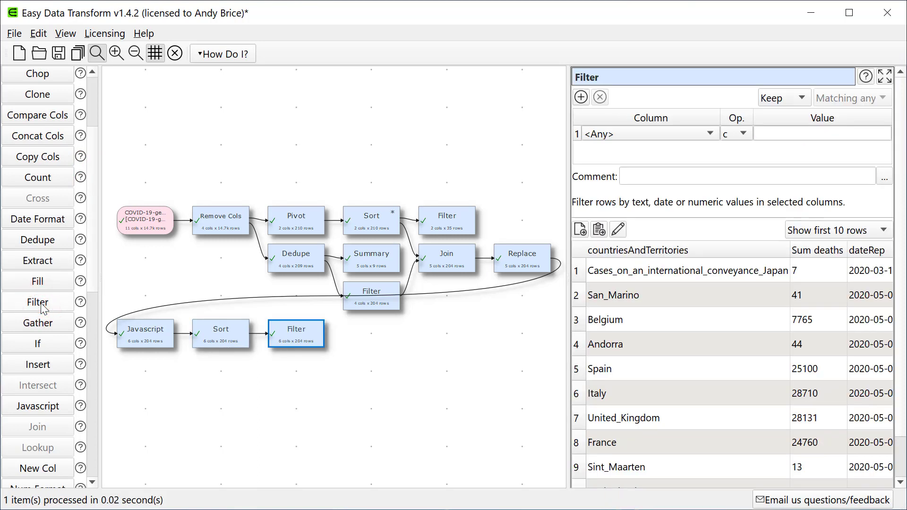
{"action": "left_click", "coordinate": [660, 134]}
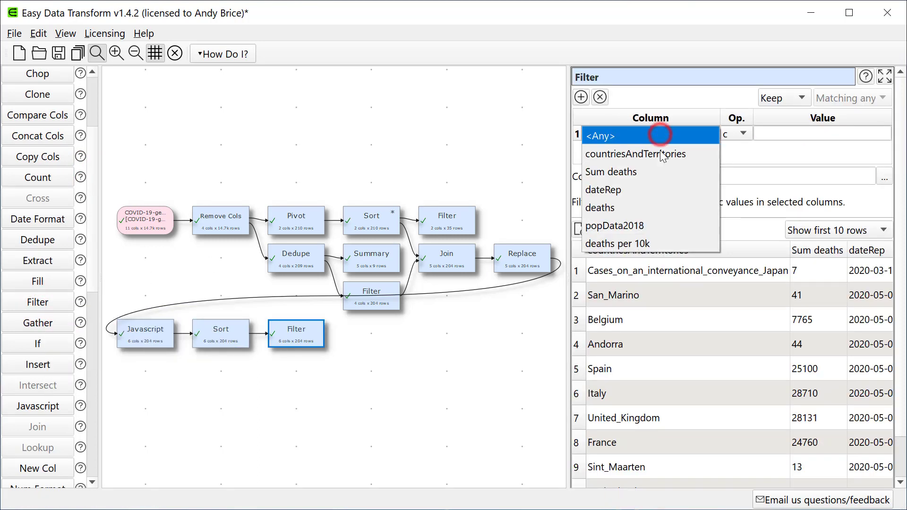
{"action": "left_click", "coordinate": [657, 225]}
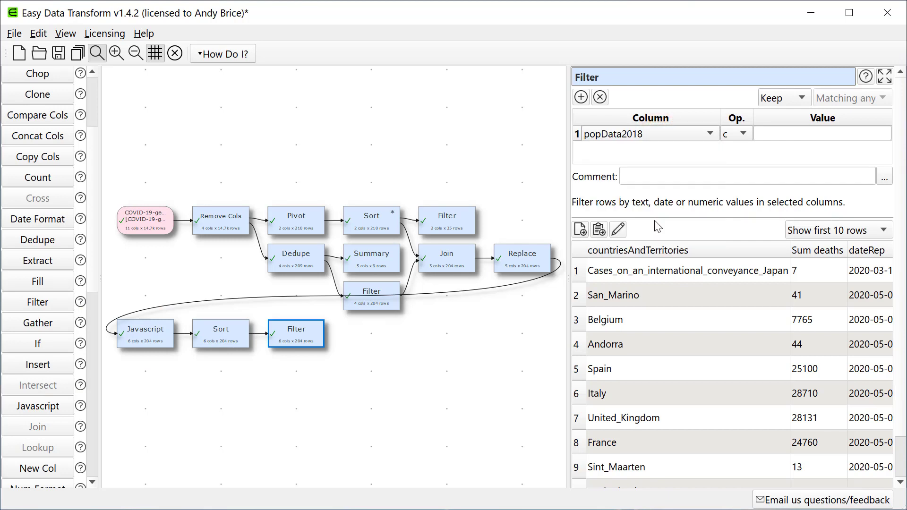
{"action": "left_click", "coordinate": [741, 135]}
{"action": "left_click", "coordinate": [739, 238]}
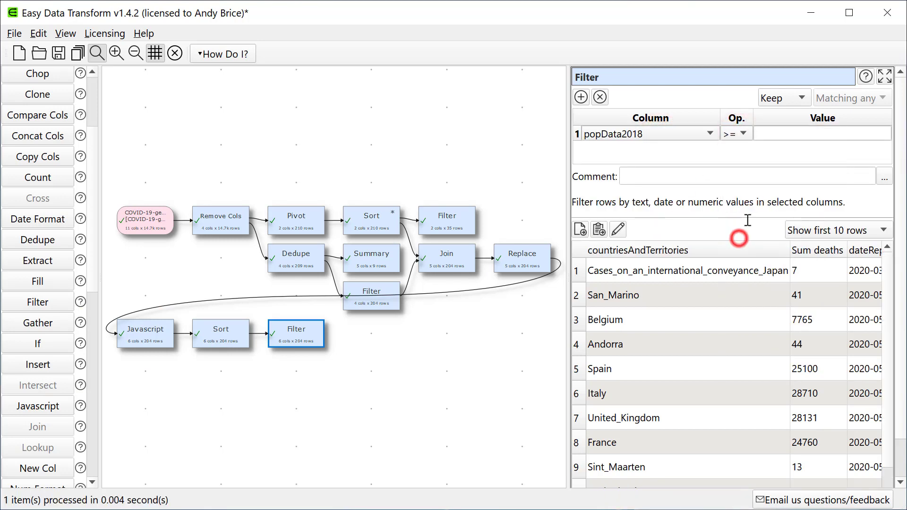
{"action": "left_click", "coordinate": [781, 135]}
{"action": "type", "text": "100"}
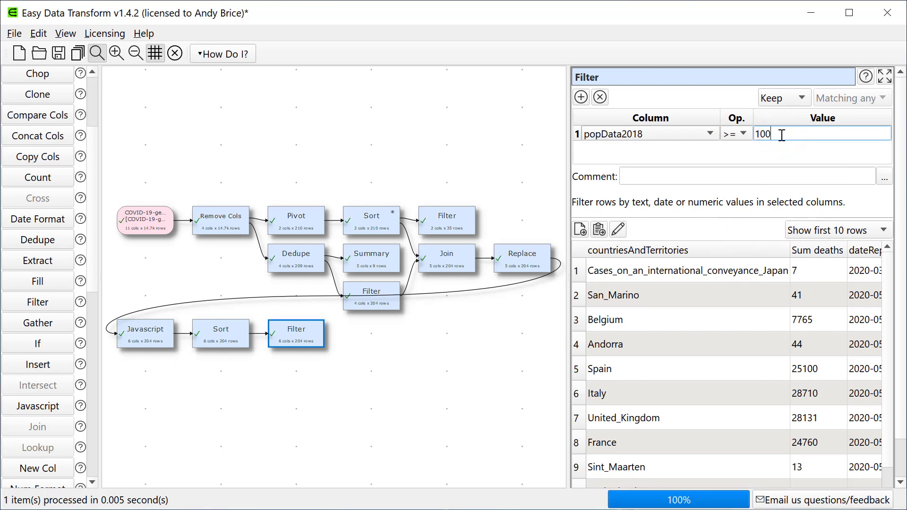
{"action": "type", "text": "0000"}
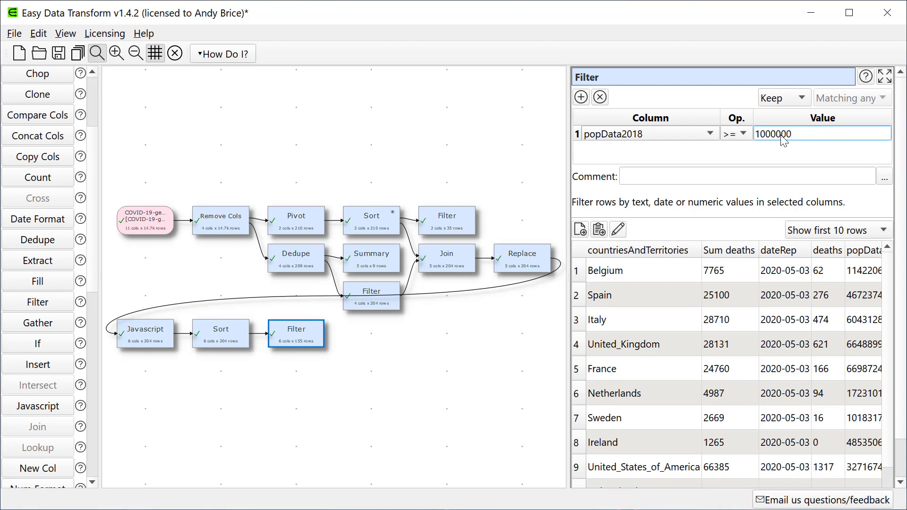
{"action": "left_click", "coordinate": [89, 442]}
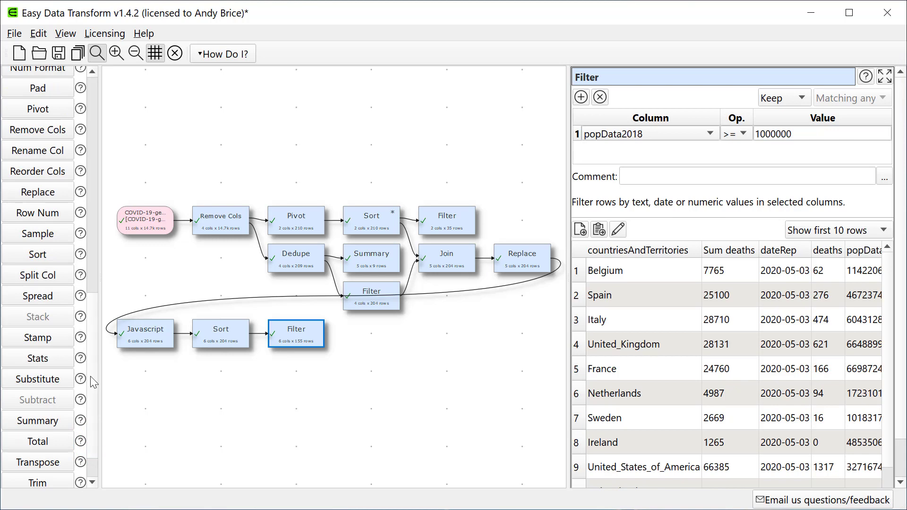
Step: Add a Num Format step giving 'deaths per 10k' a precision of 2
{"action": "left_click", "coordinate": [49, 69]}
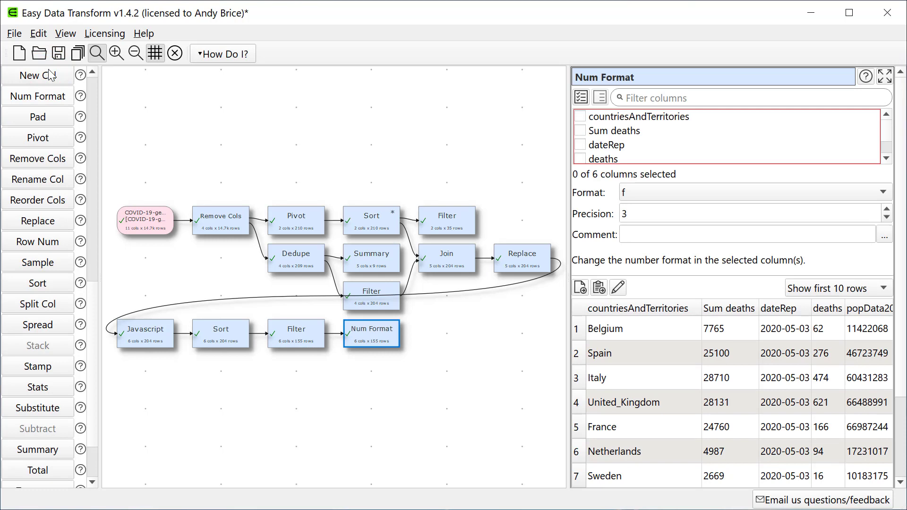
{"action": "left_click", "coordinate": [885, 144]}
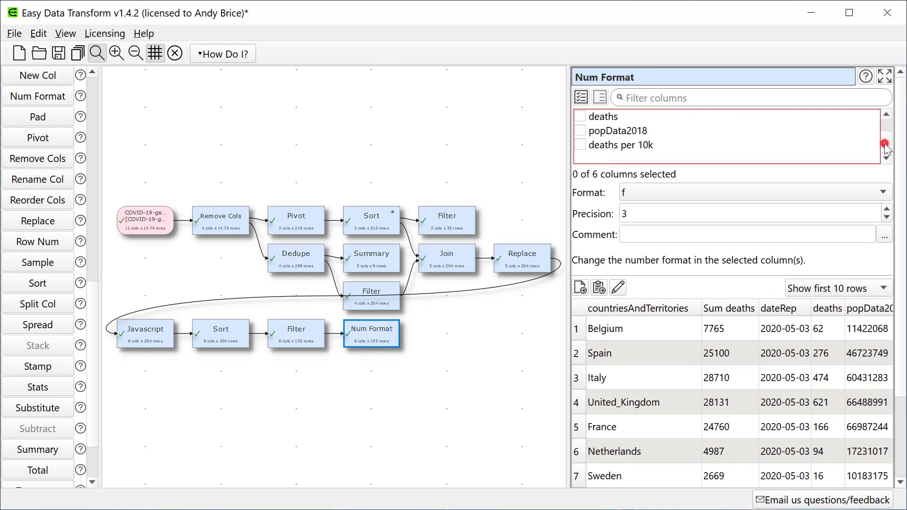
{"action": "left_click", "coordinate": [581, 145]}
{"action": "double_click", "coordinate": [634, 213]}
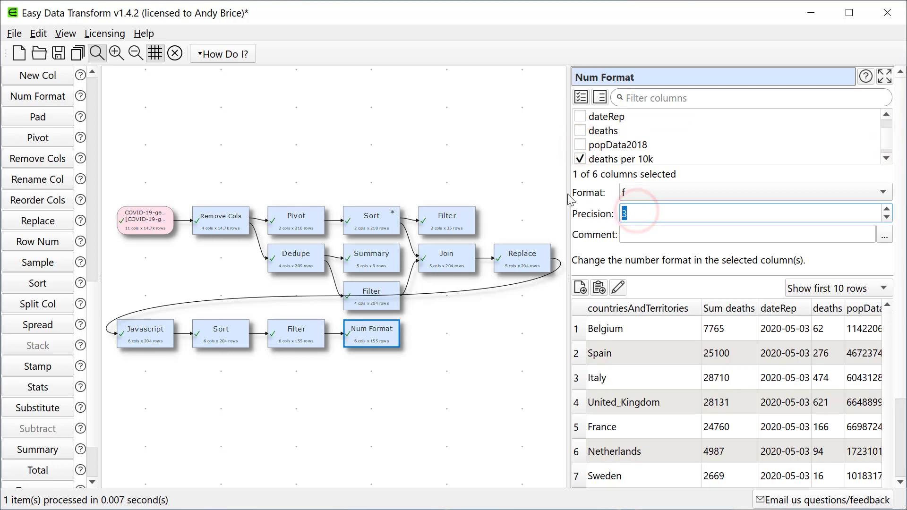
{"action": "type", "text": "2"}
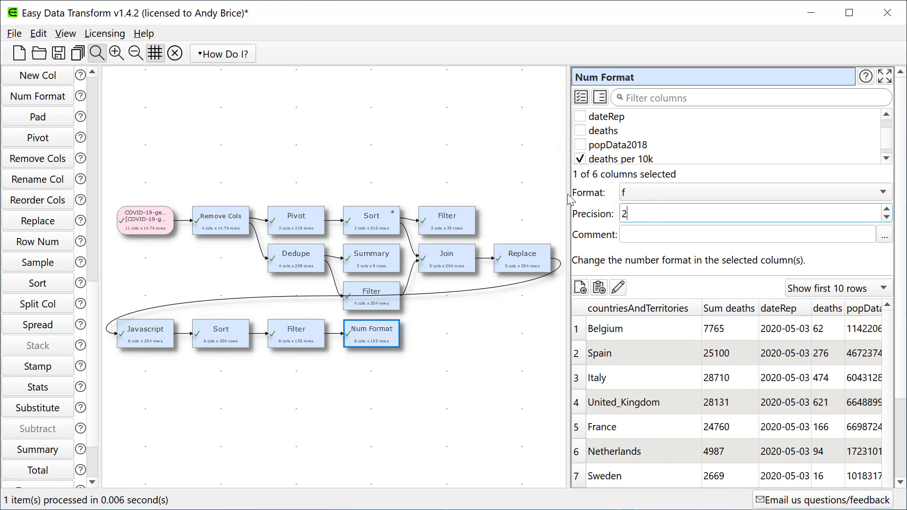
{"action": "left_click_drag", "start_coordinate": [570, 198], "coordinate": [467, 191]}
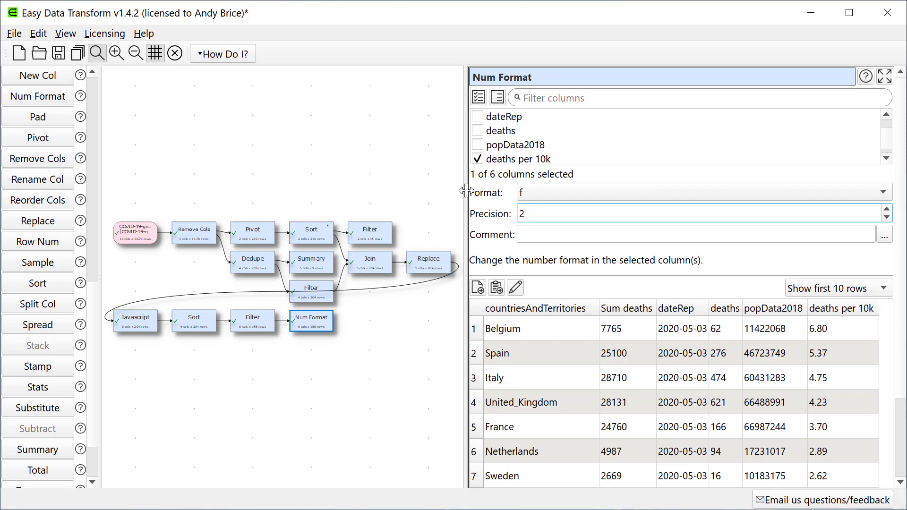
Step: Change the Javascript multiplier from 10000 to 1000000 and review the Num Format output
{"action": "left_click", "coordinate": [145, 324]}
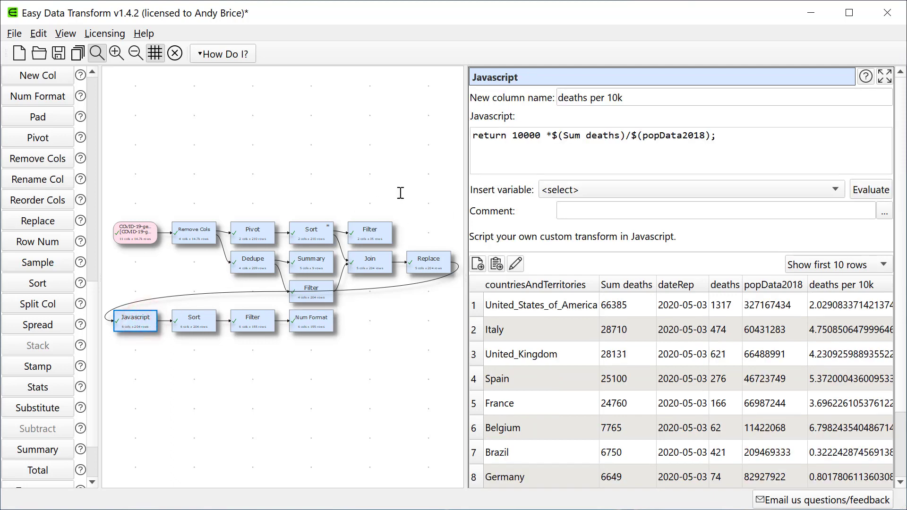
{"action": "left_click", "coordinate": [520, 133]}
{"action": "type", "text": "00"}
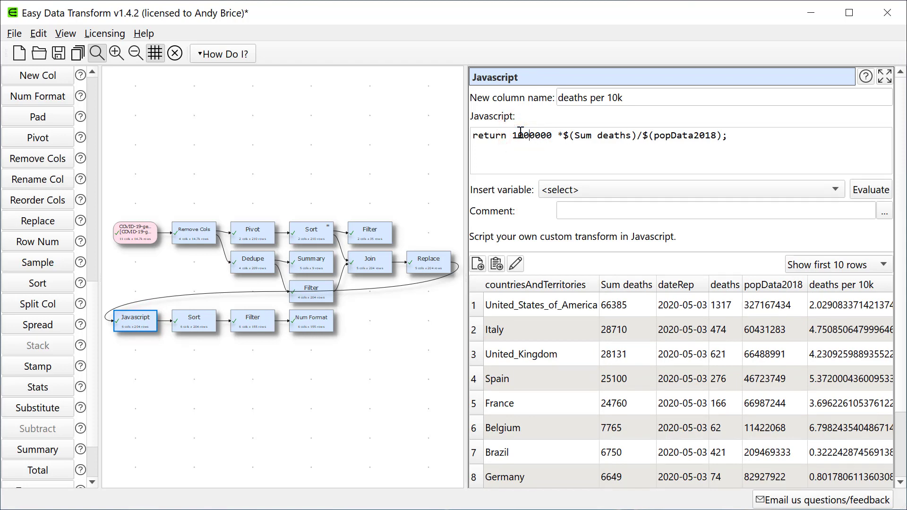
{"action": "left_click", "coordinate": [311, 322]}
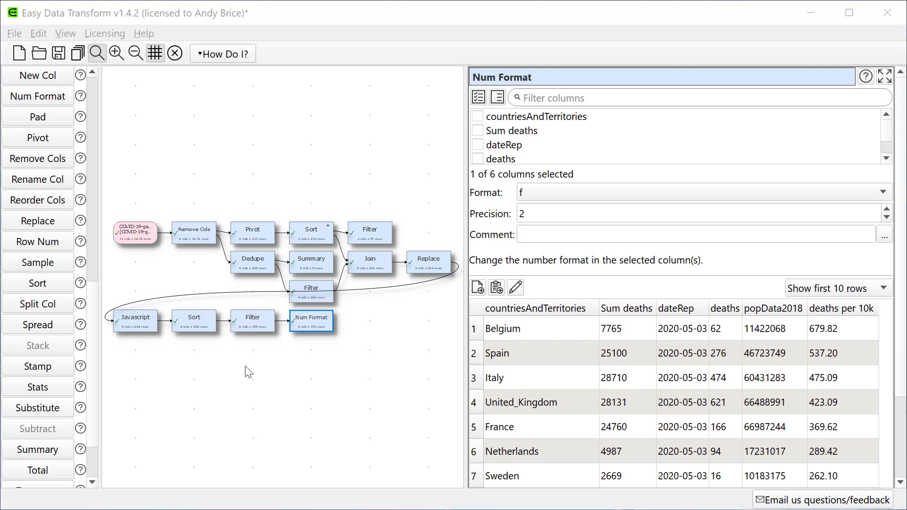
Step: Add a To File output saving the table as Excel file output.xlsx
{"action": "left_click", "coordinate": [95, 466]}
{"action": "left_click", "coordinate": [52, 481]}
{"action": "left_click", "coordinate": [142, 373]}
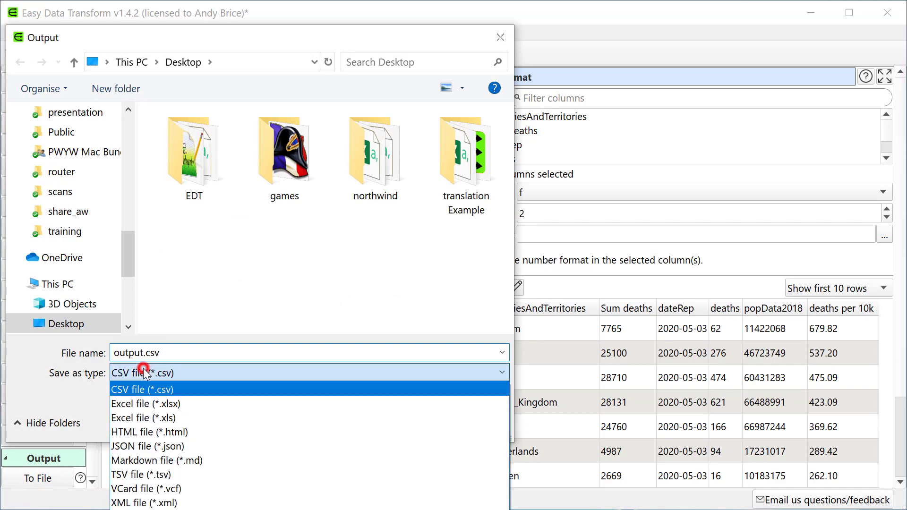
{"action": "left_click", "coordinate": [142, 403]}
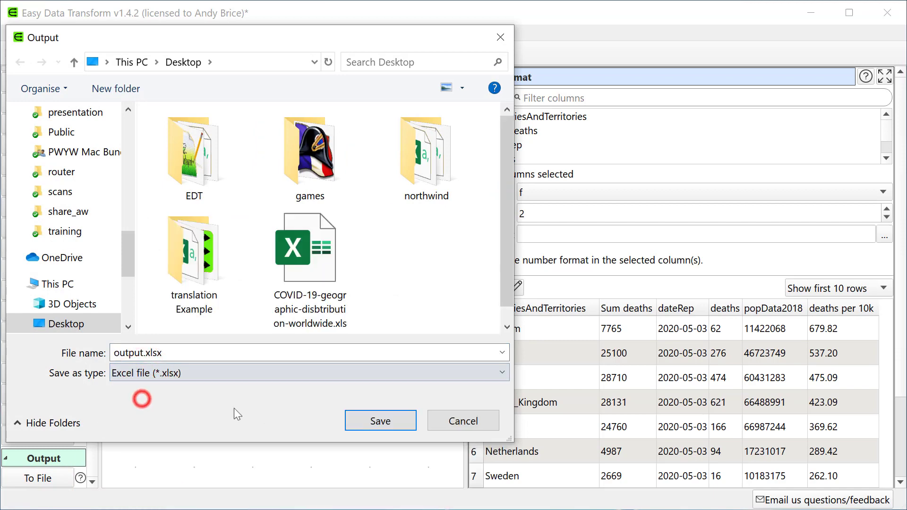
{"action": "left_click", "coordinate": [388, 426]}
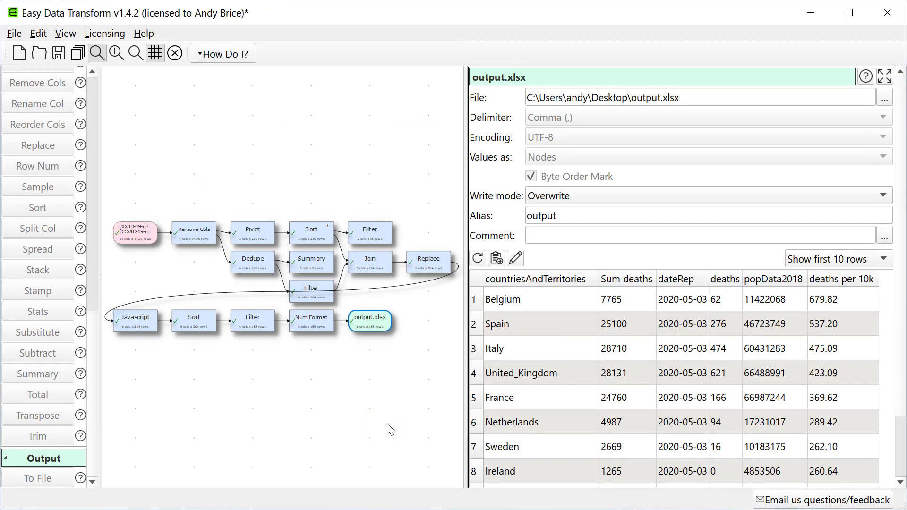
{"action": "left_click", "coordinate": [520, 258]}
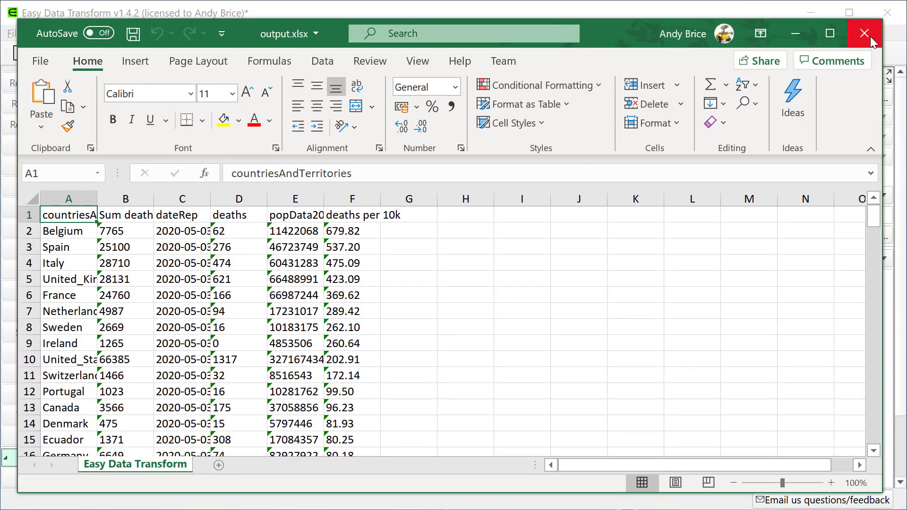
{"action": "left_click", "coordinate": [871, 36]}
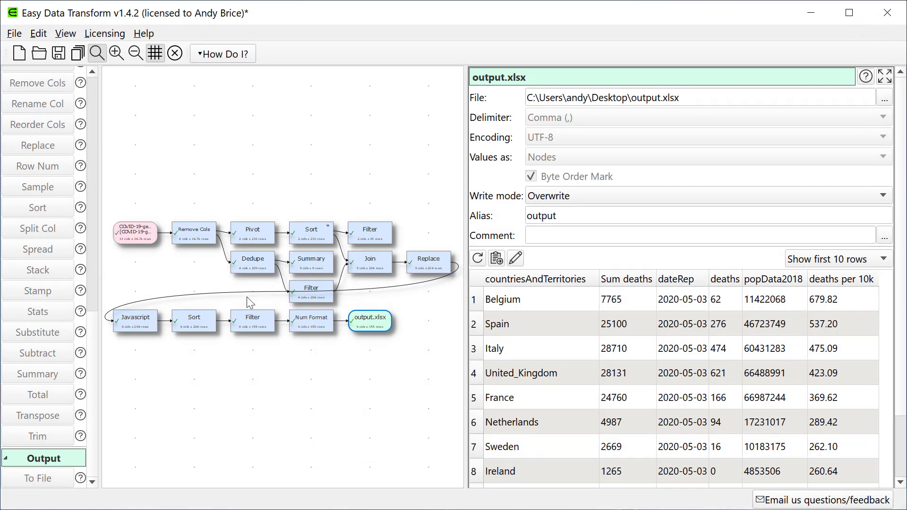
Step: Branch a second To File output from Num Format as output.json and open it
{"action": "left_click", "coordinate": [323, 324]}
{"action": "left_click", "coordinate": [44, 480]}
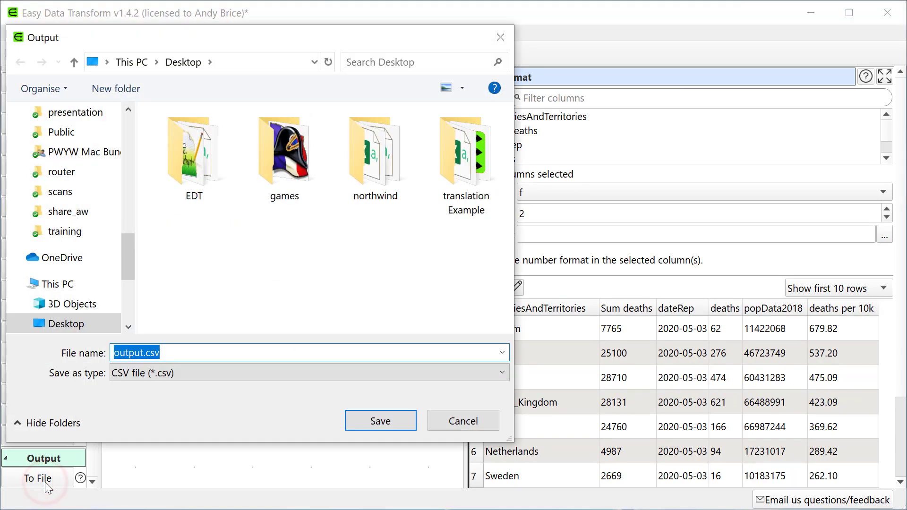
{"action": "left_click", "coordinate": [183, 373]}
{"action": "left_click", "coordinate": [168, 447]}
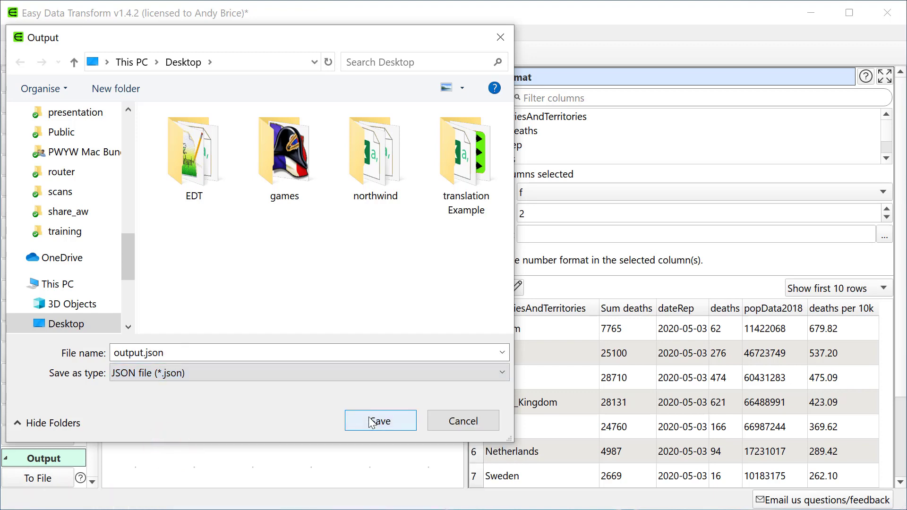
{"action": "left_click", "coordinate": [373, 422]}
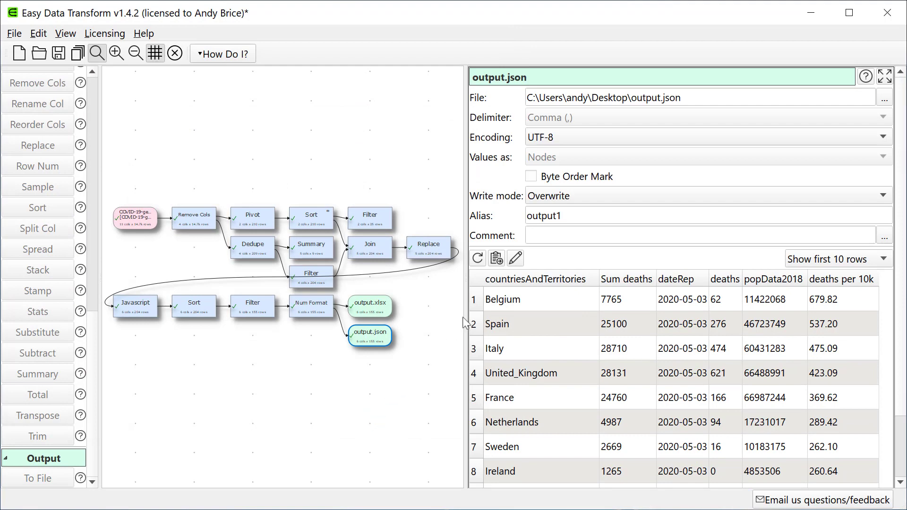
{"action": "left_click", "coordinate": [516, 259]}
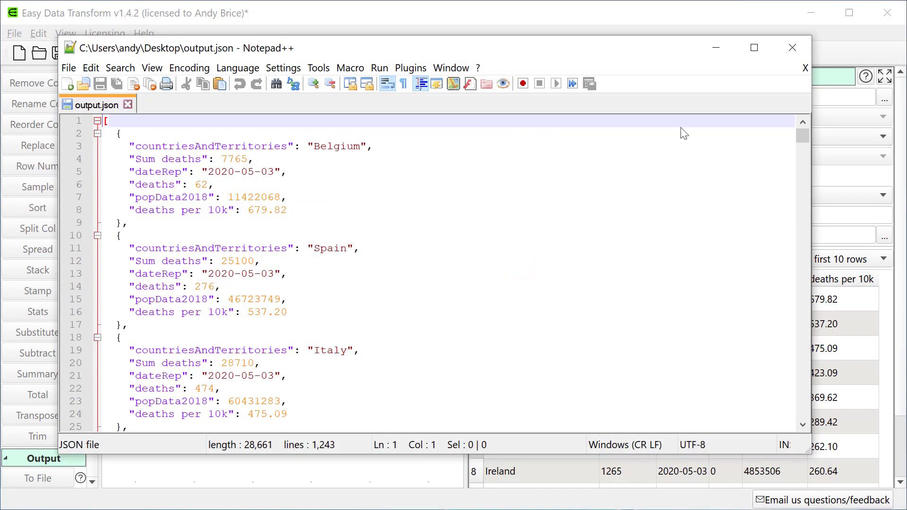
Step: Close the output.json window in Notepad++
{"action": "left_click", "coordinate": [788, 42]}
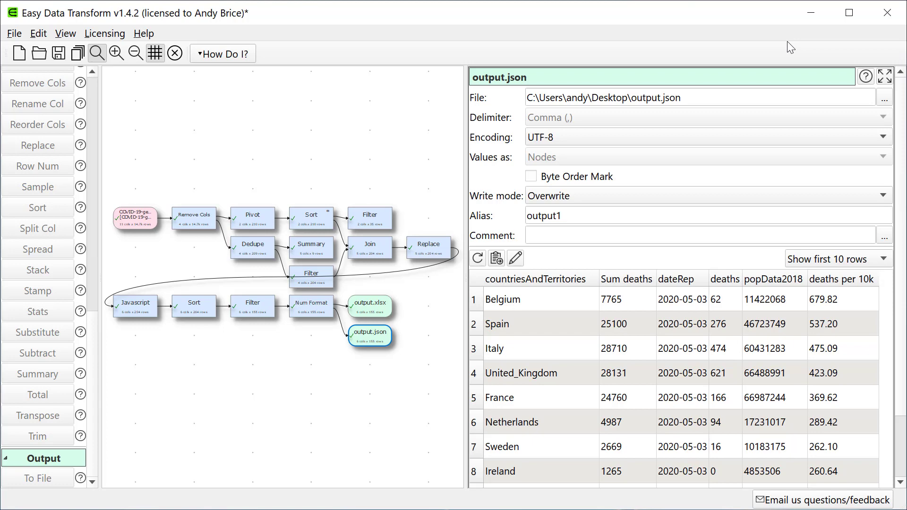
Step: Add a Spread off Remove Cols with key dateRep, value deaths, missing value 0
{"action": "left_click", "coordinate": [182, 211]}
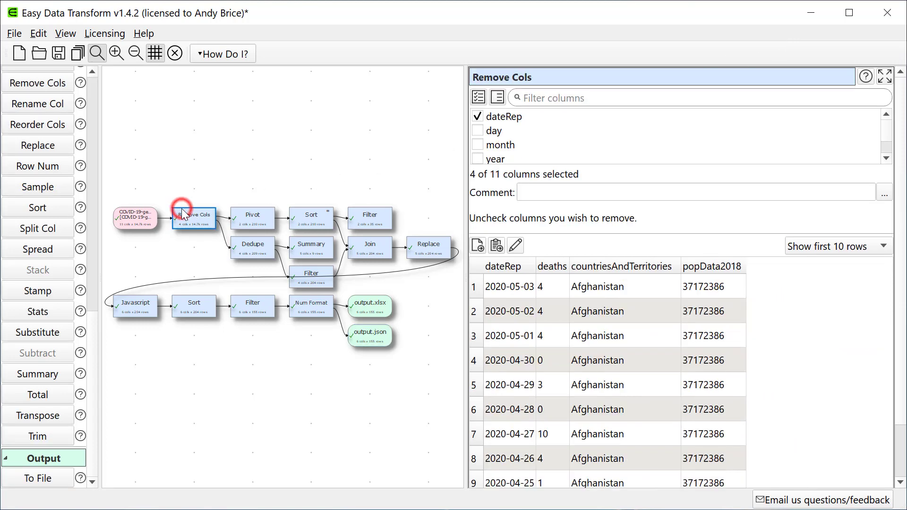
{"action": "left_click", "coordinate": [31, 253]}
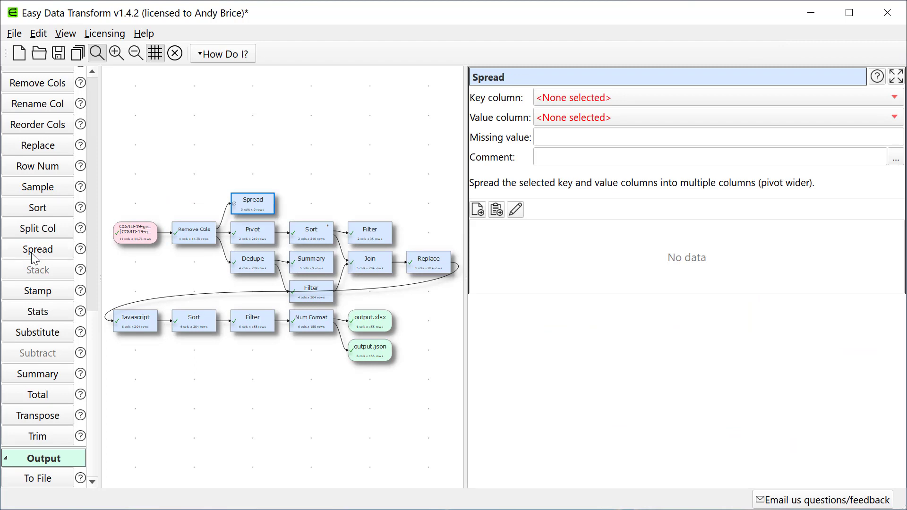
{"action": "left_click", "coordinate": [573, 98]}
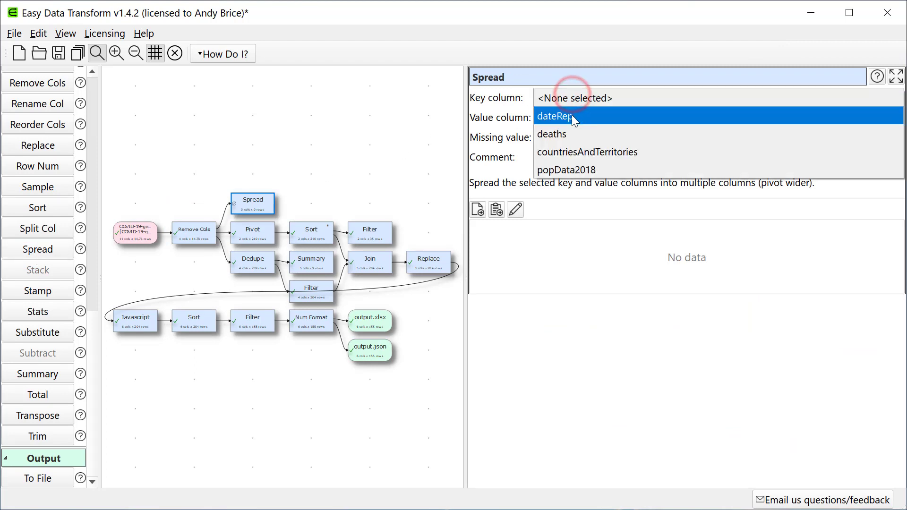
{"action": "left_click", "coordinate": [573, 116]}
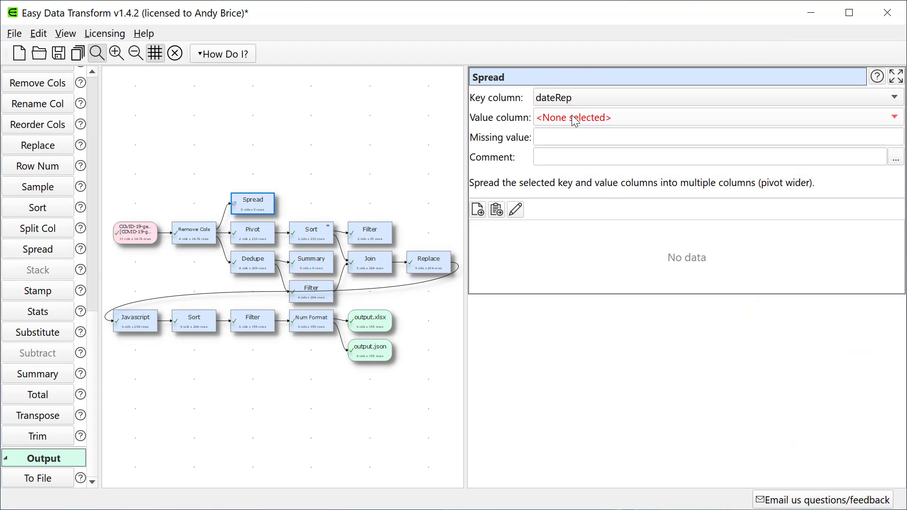
{"action": "left_click", "coordinate": [574, 119]}
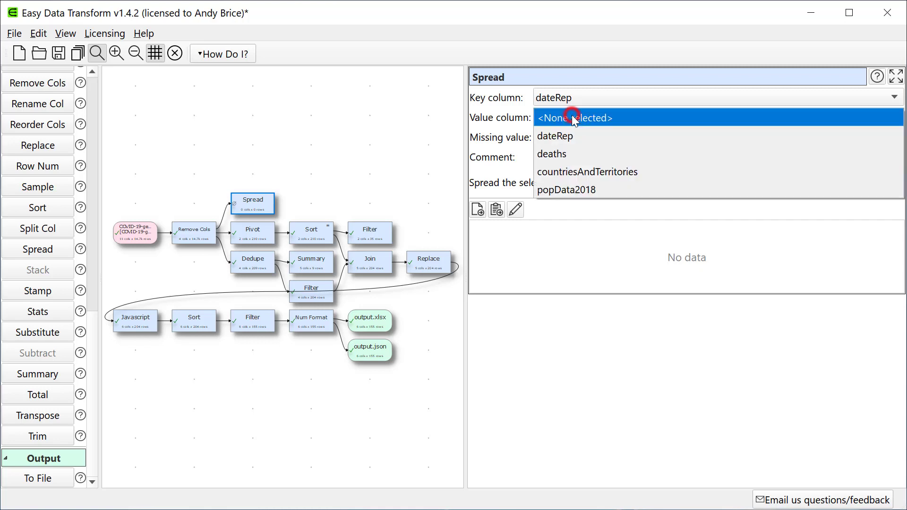
{"action": "left_click", "coordinate": [555, 152]}
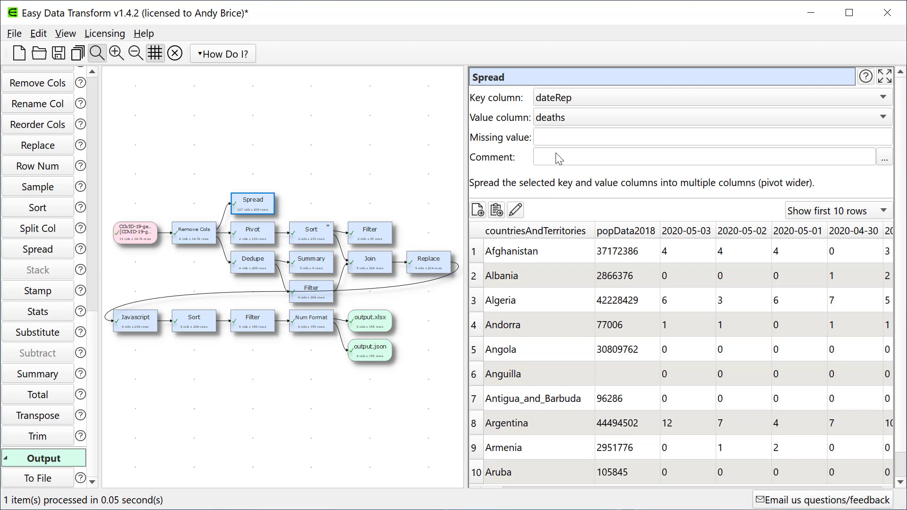
{"action": "left_click", "coordinate": [569, 136]}
{"action": "type", "text": "0"}
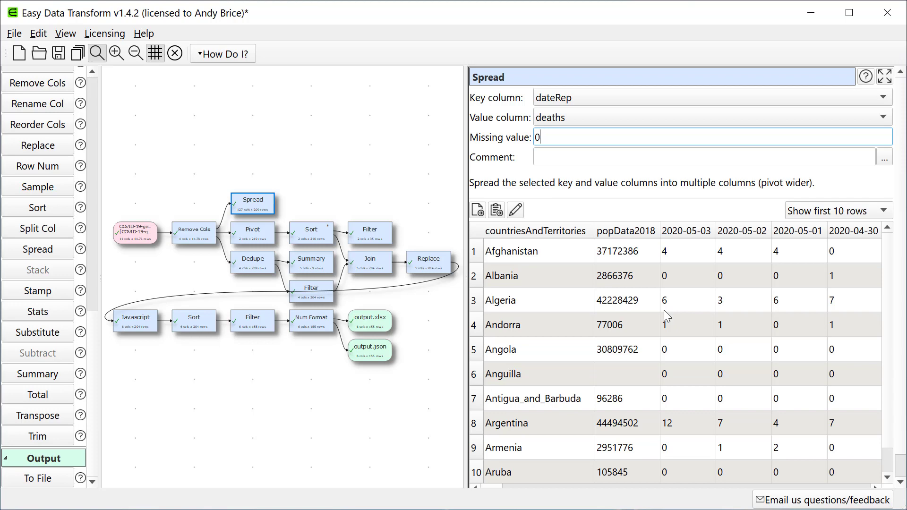
Step: Enable watch file on the COVID-19 input and check the Num Format results
{"action": "left_click", "coordinate": [129, 237]}
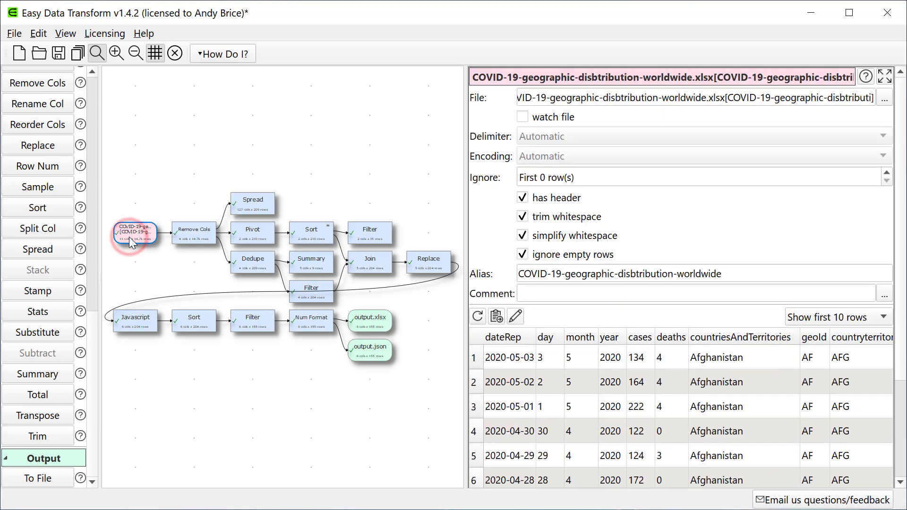
{"action": "left_click", "coordinate": [526, 117]}
{"action": "left_click", "coordinate": [311, 320]}
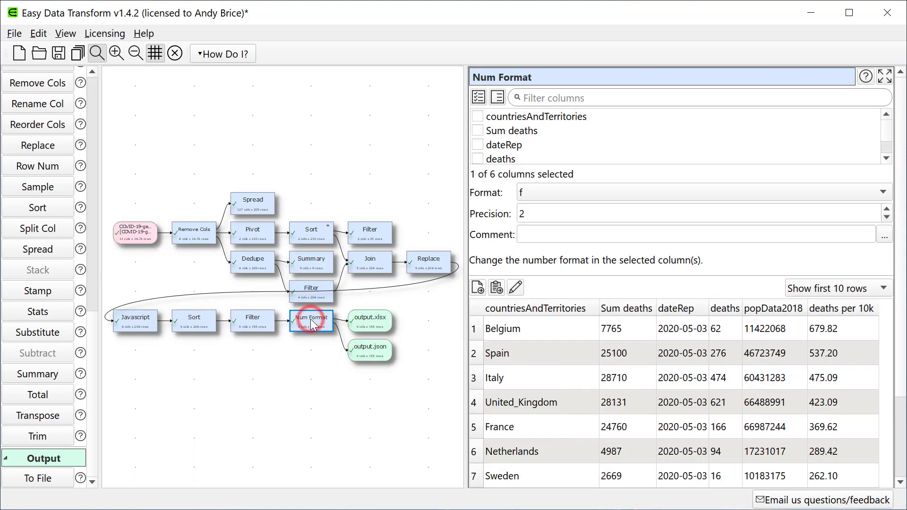
{"action": "mouse_move", "coordinate": [311, 319]}
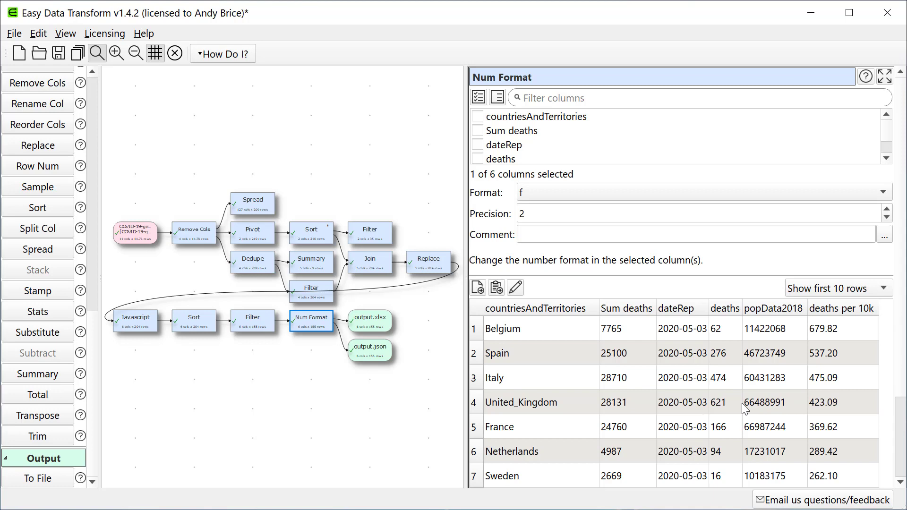
{"action": "left_click", "coordinate": [125, 229]}
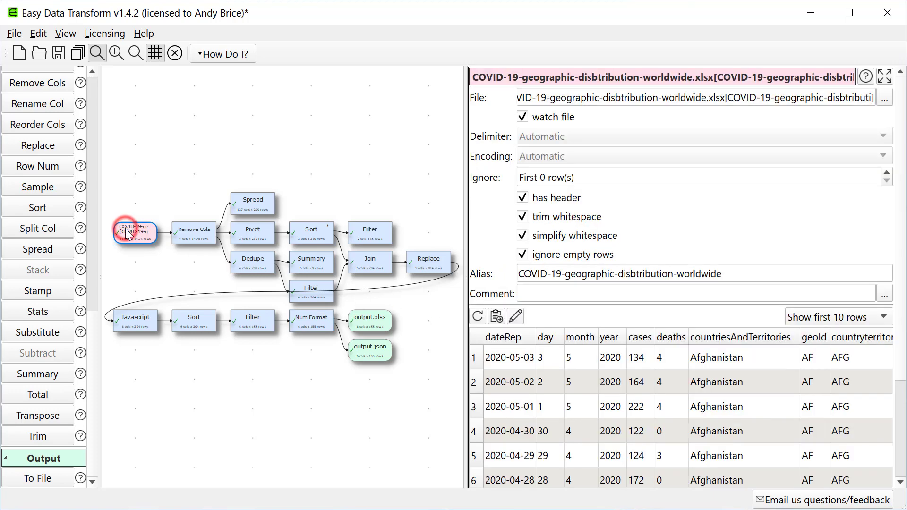
Step: Edit cell F1440 to 110 in the Excel source, save, and return to Easy Data Transform
{"action": "left_click", "coordinate": [514, 317]}
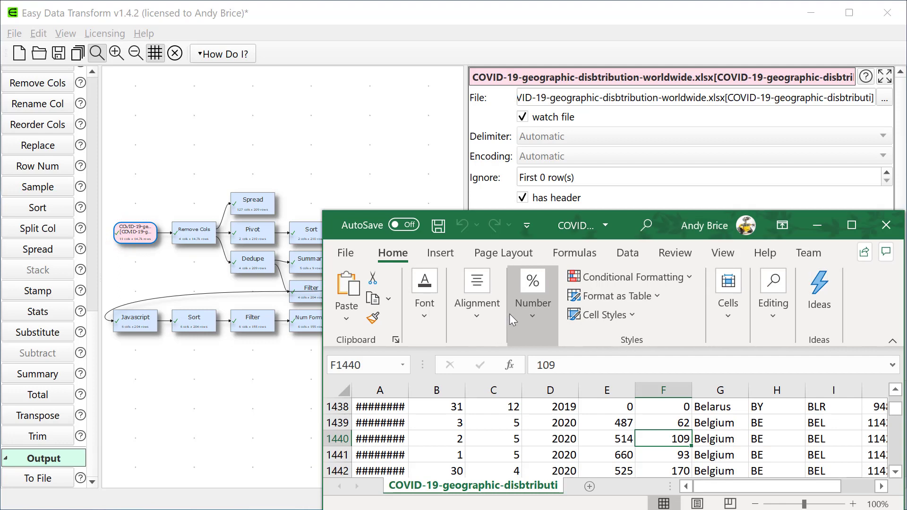
{"action": "type", "text": "110"}
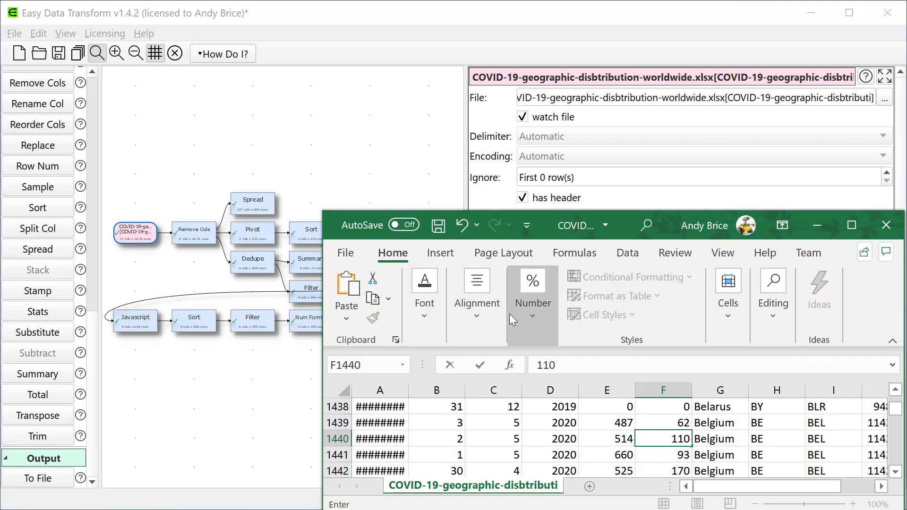
{"action": "left_click", "coordinate": [439, 225]}
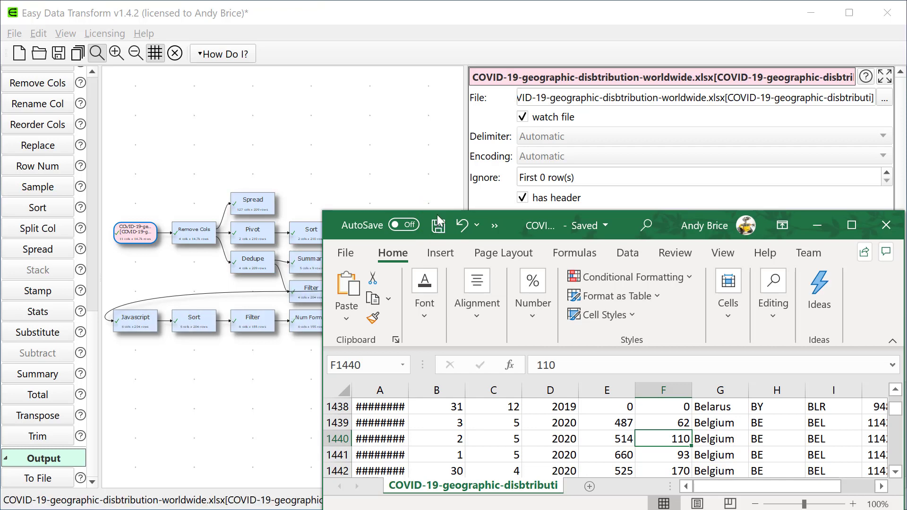
{"action": "left_click", "coordinate": [457, 10]}
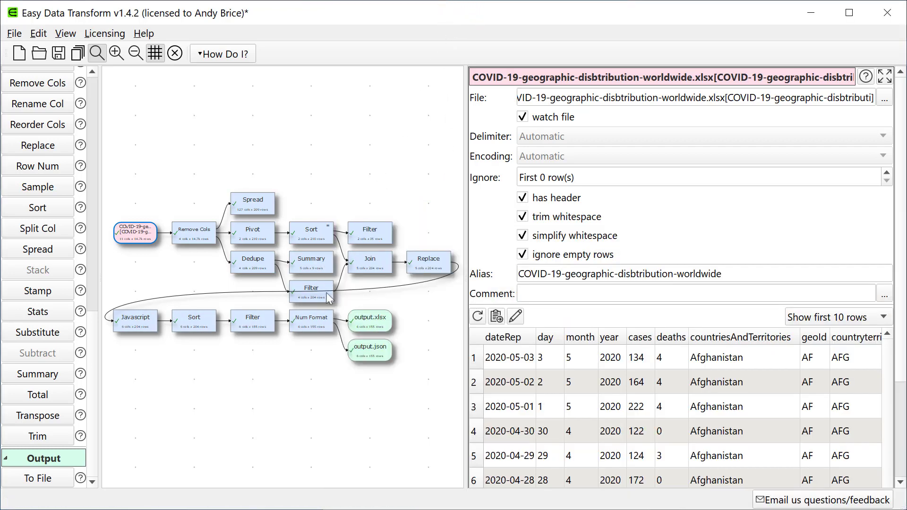
Step: Confirm Belgium's Sum deaths shows 7766 in Num Format, then undo the F1440 edit in Excel and resave
{"action": "left_click", "coordinate": [313, 319]}
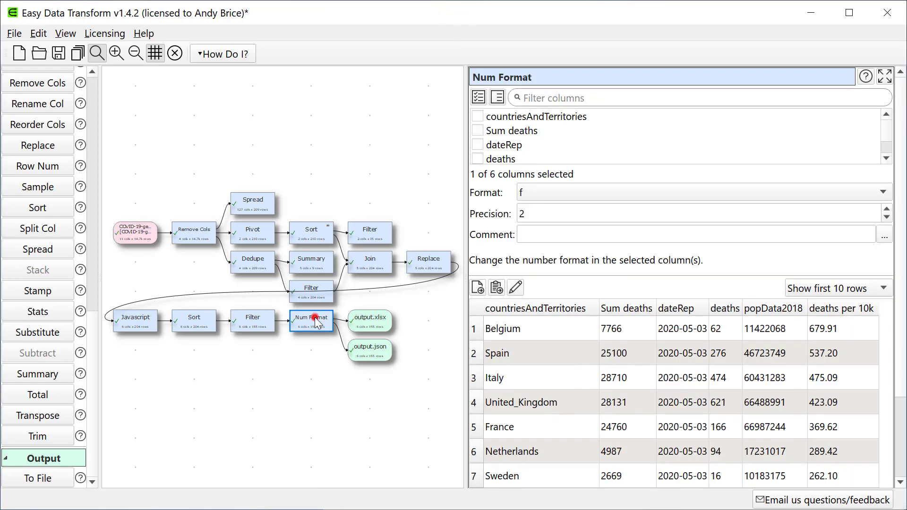
{"action": "left_click", "coordinate": [636, 329]}
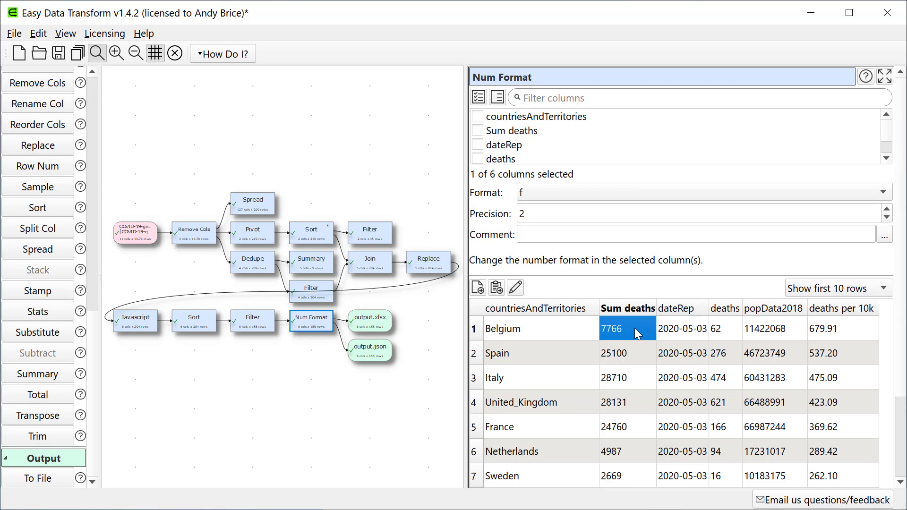
{"action": "key", "text": "alt+Tab"}
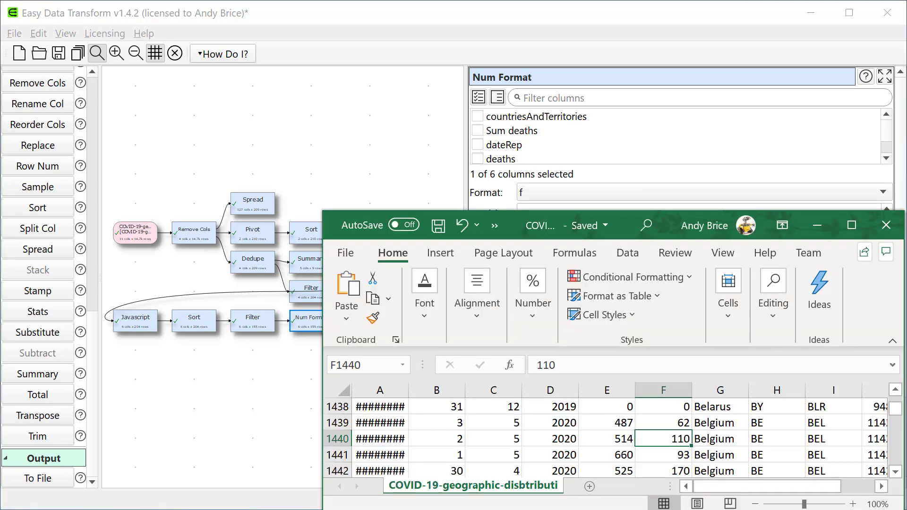
{"action": "key", "text": "ctrl+z"}
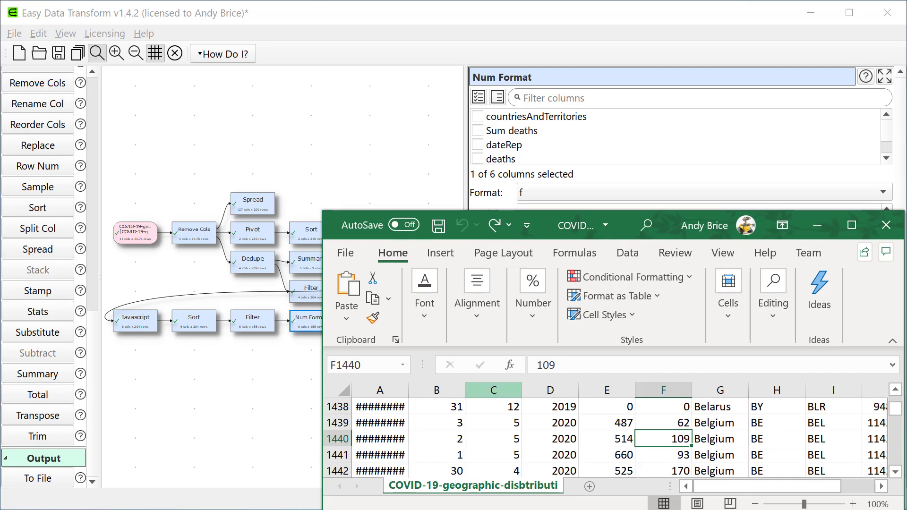
{"action": "left_click", "coordinate": [446, 230]}
{"action": "left_click", "coordinate": [437, 16]}
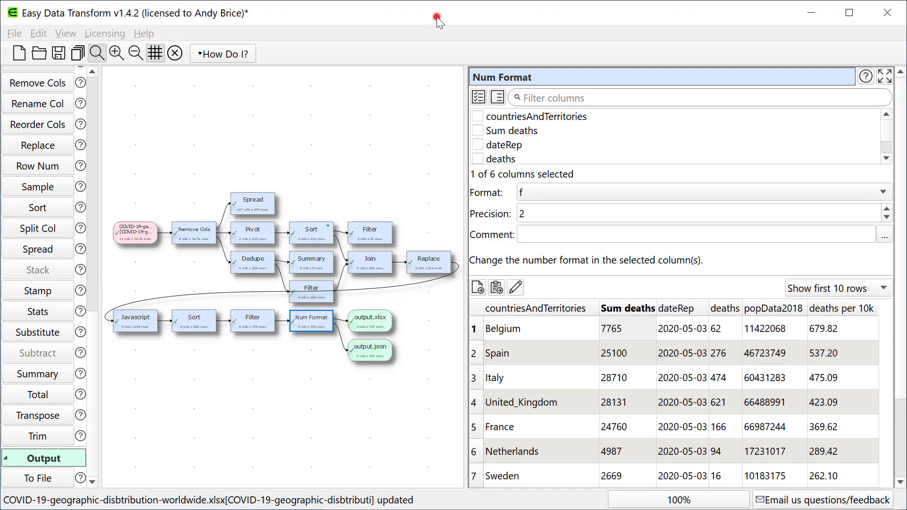